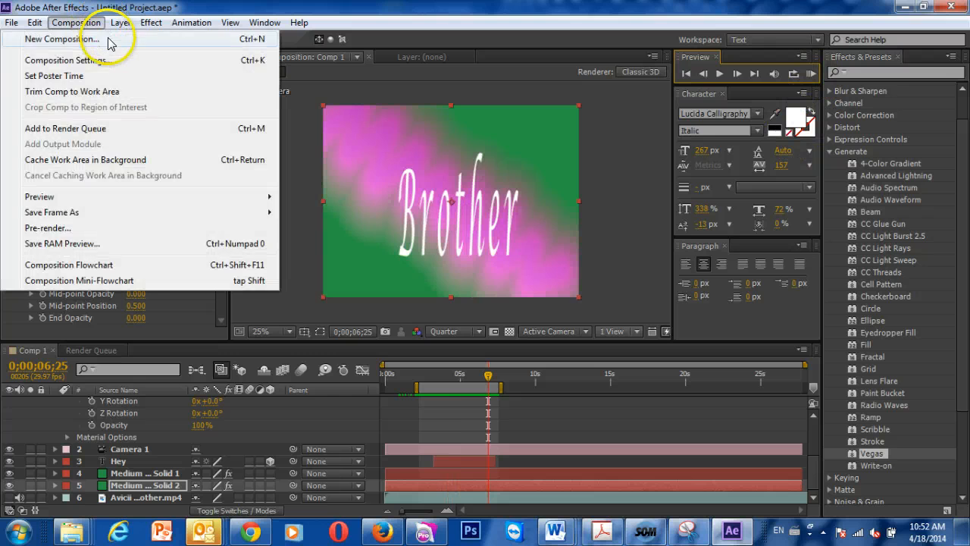
# - Create a new composition with the default settings
pyautogui.click(104, 38)
pyautogui.press('Return')
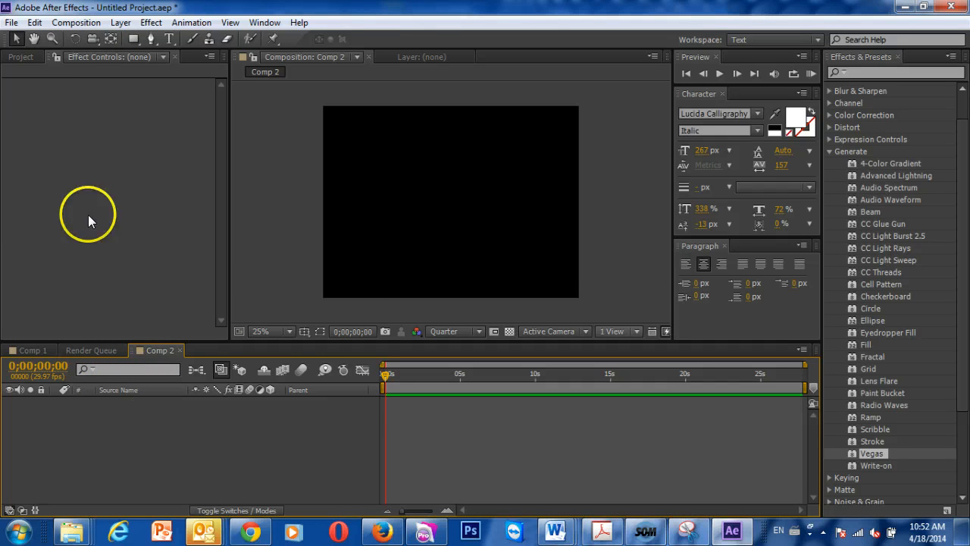
# - Import the video "Avicii - Hey Brother" from the Desktop as footage
pyautogui.click(11, 22)
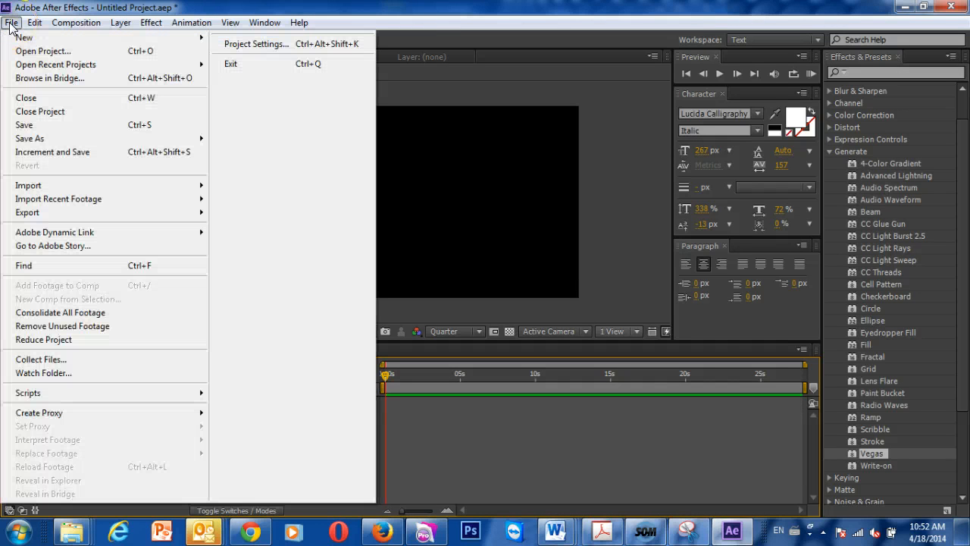
pyautogui.click(43, 189)
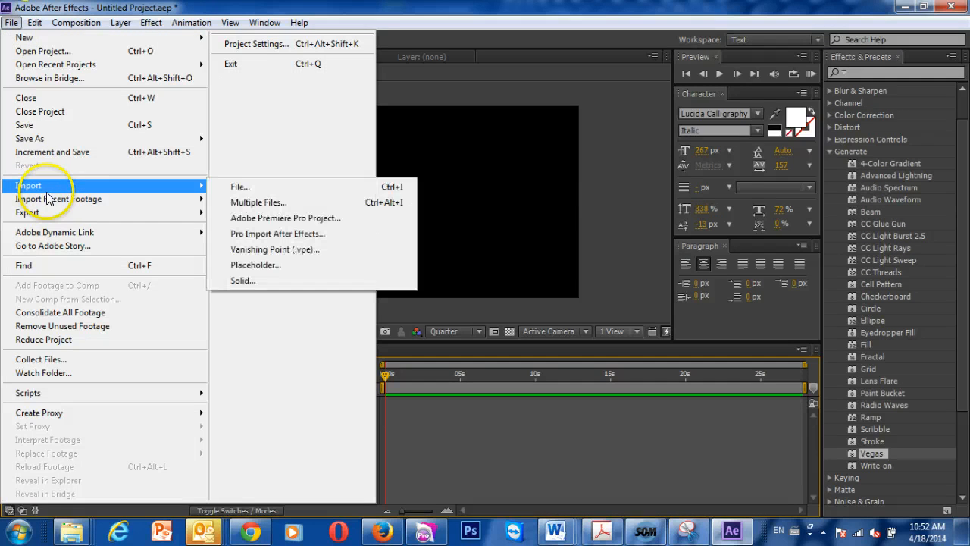
pyautogui.click(262, 188)
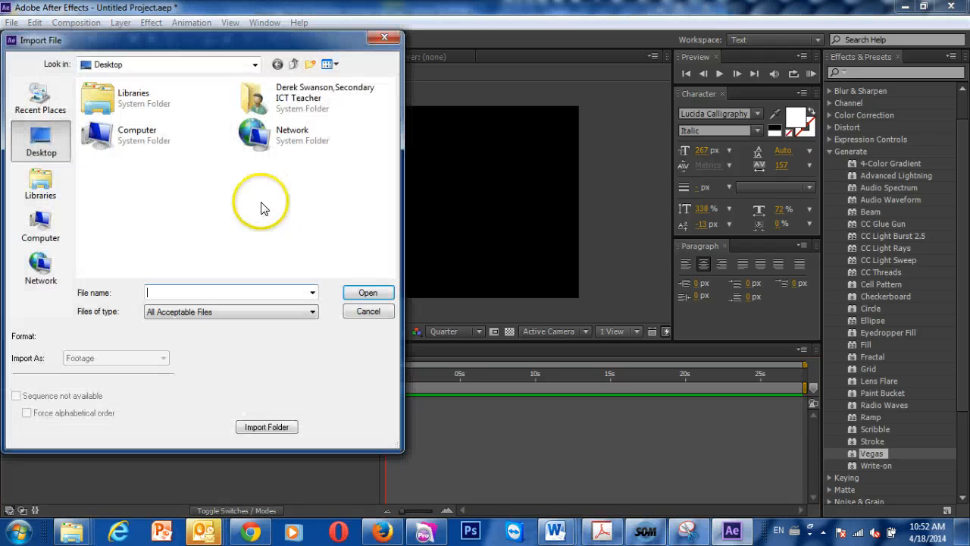
pyautogui.click(40, 140)
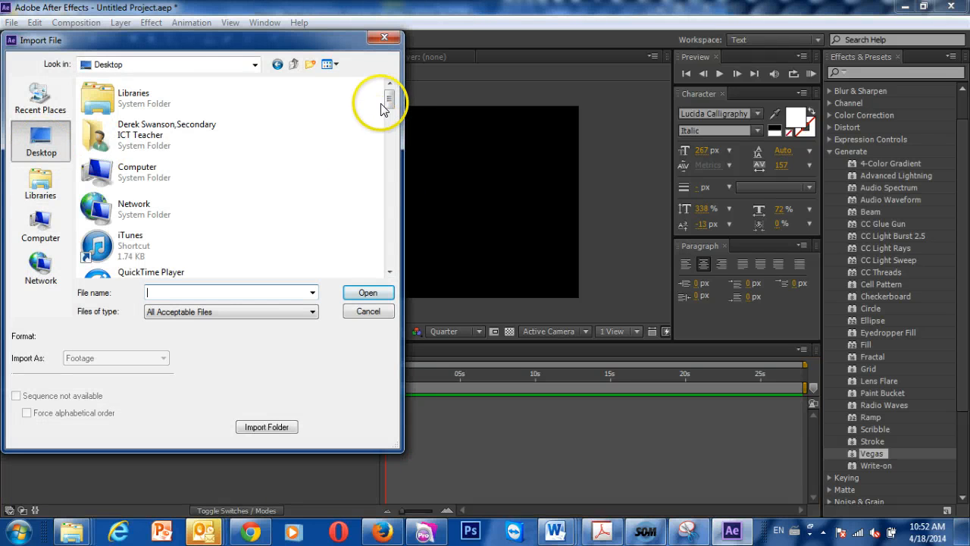
pyautogui.moveTo(383, 106); pyautogui.dragTo(393, 159)
pyautogui.click(190, 161)
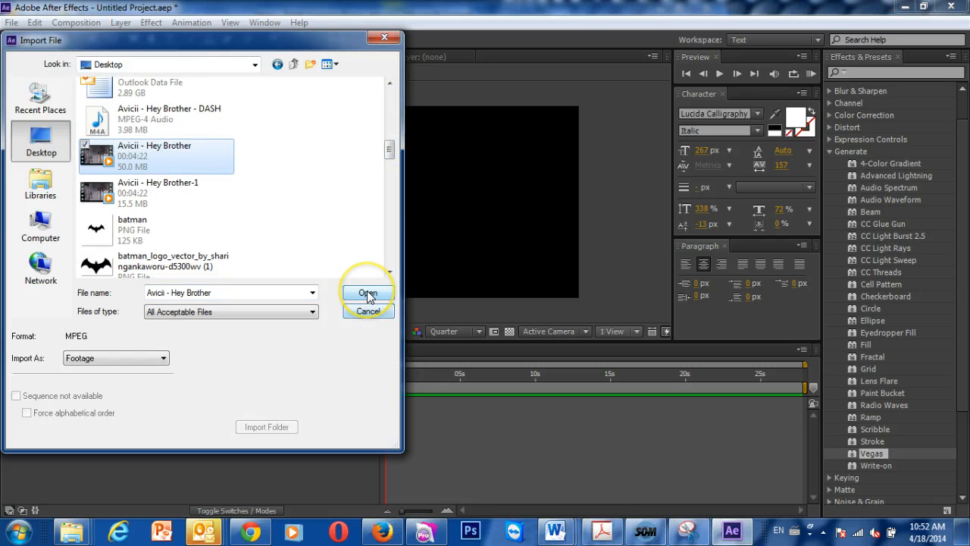
pyautogui.click(367, 293)
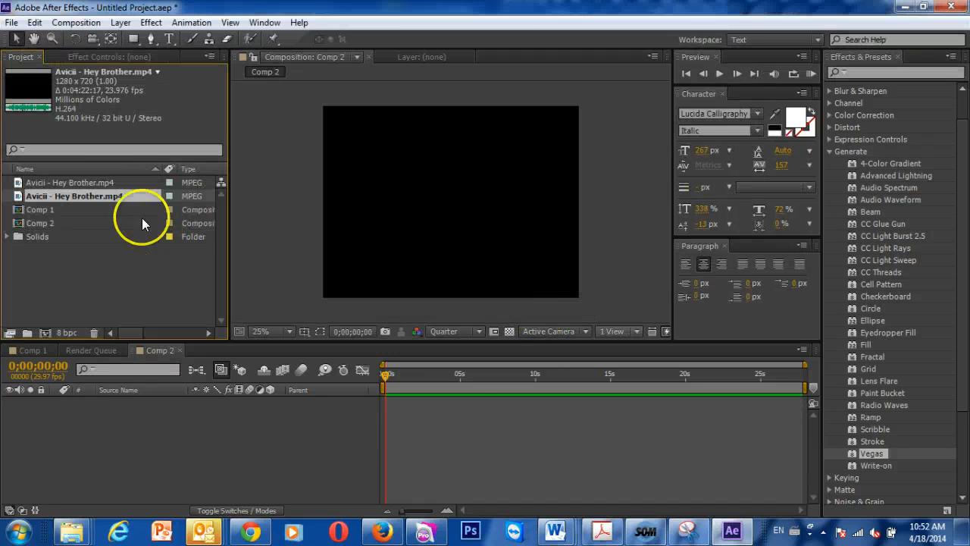
# - Add the newly imported Avicii - Hey Brother.mp4 to the Comp 2 timeline from time zero and hide its picture
pyautogui.moveTo(110, 198); pyautogui.dragTo(378, 440)
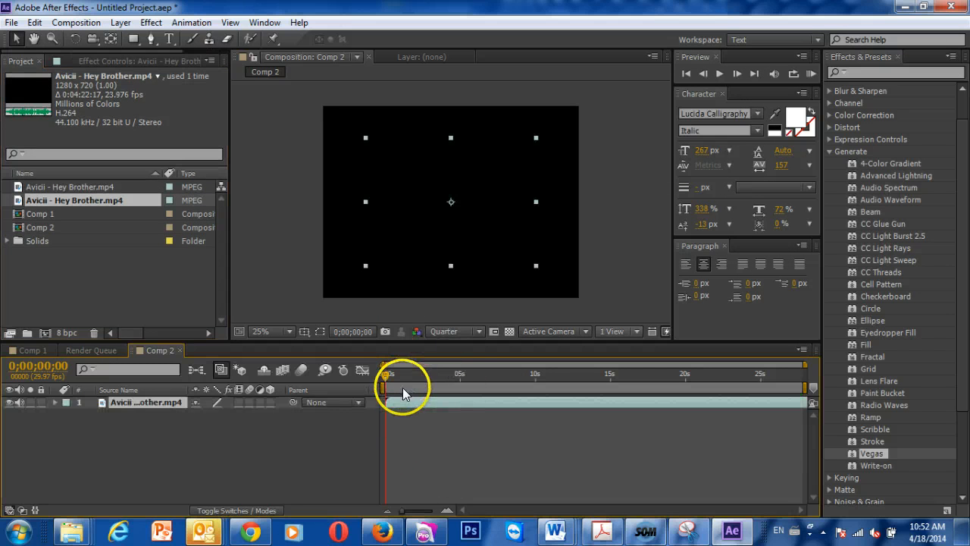
pyautogui.moveTo(386, 374); pyautogui.dragTo(350, 356)
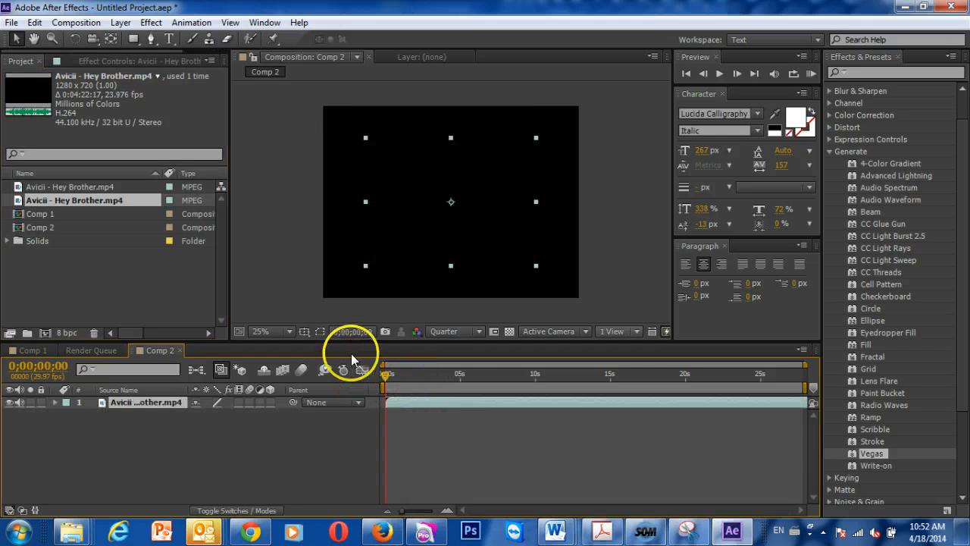
pyautogui.click(9, 402)
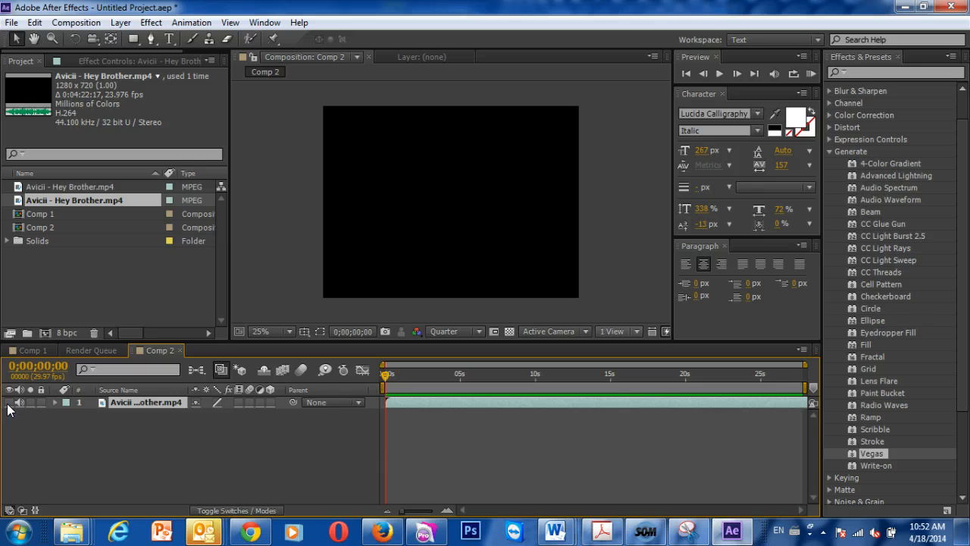
# - Add a green 1440 × 1080 px solid layer above the video layer
pyautogui.click(218, 448)
pyautogui.rightClick(207, 436)
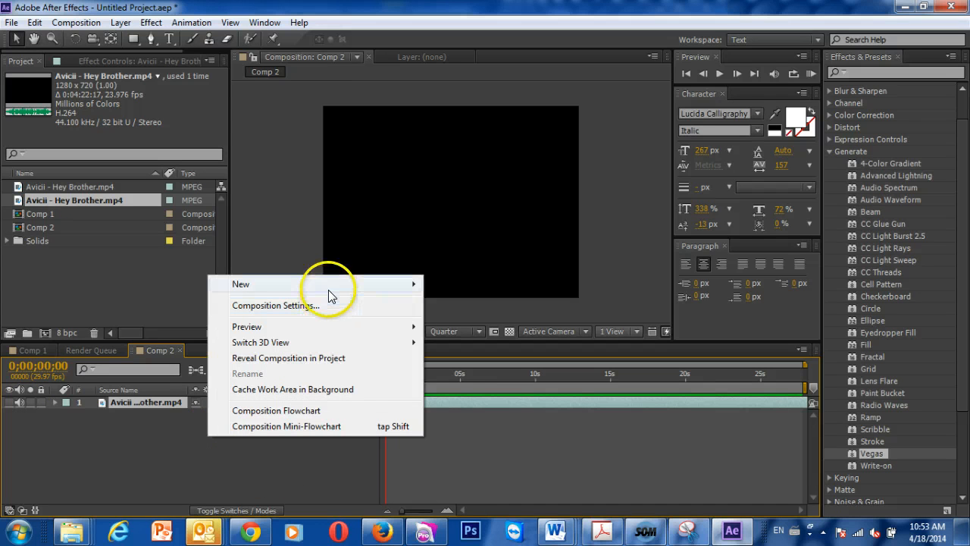
pyautogui.moveTo(327, 290)
pyautogui.click(98, 321)
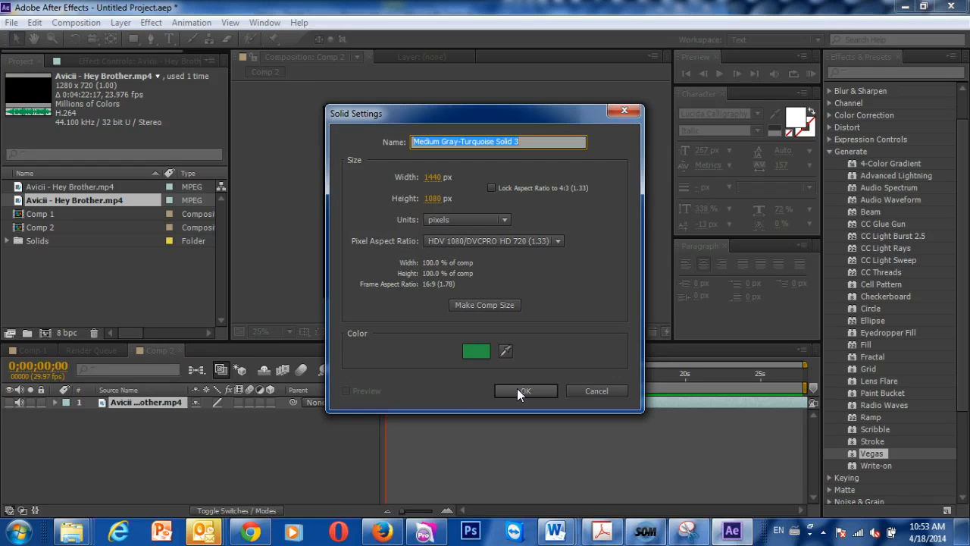
pyautogui.click(523, 391)
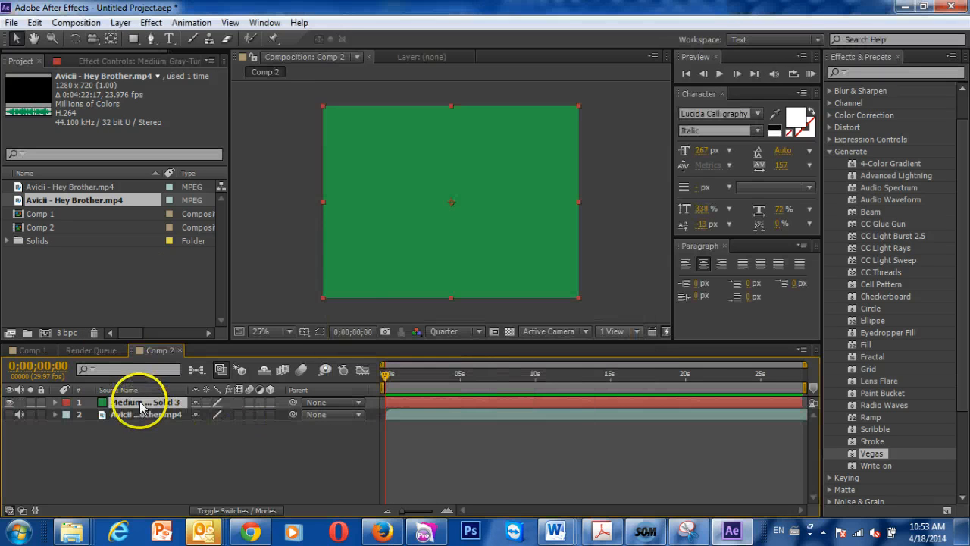
# - Add a second green solid layer with the default settings on top of the first solid
pyautogui.rightClick(160, 433)
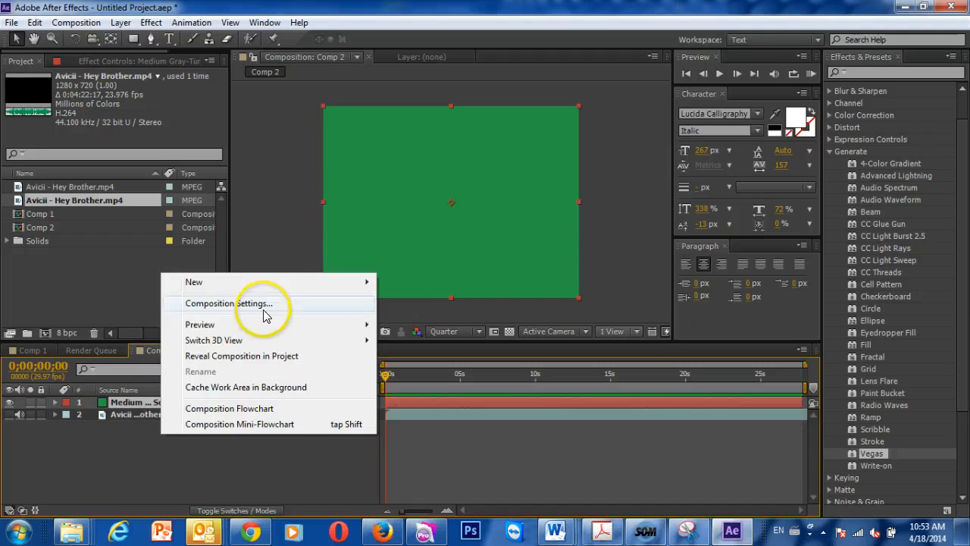
pyautogui.moveTo(262, 283)
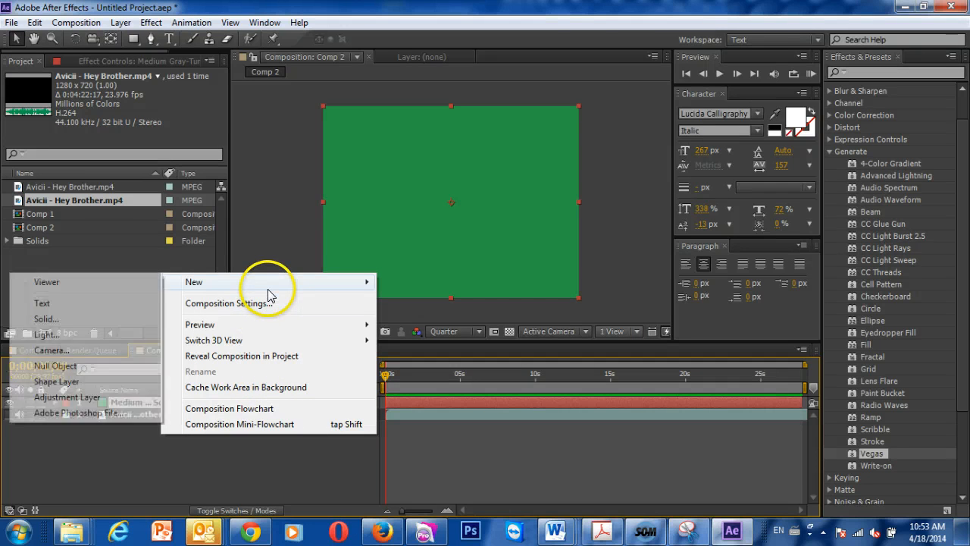
pyautogui.click(93, 319)
pyautogui.click(528, 391)
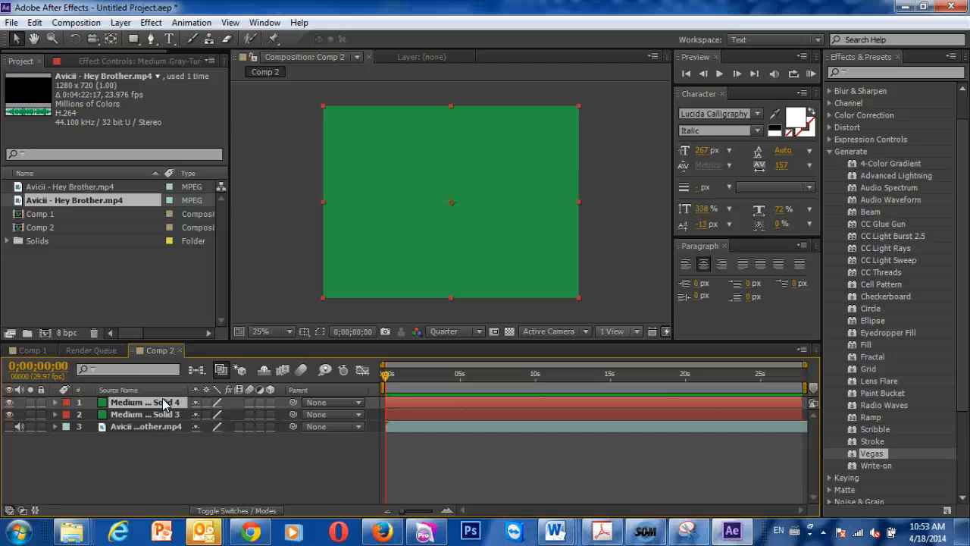
# - Apply the 4-Color Gradient effect to the upper solid layer
pyautogui.click(861, 60)
pyautogui.click(869, 74)
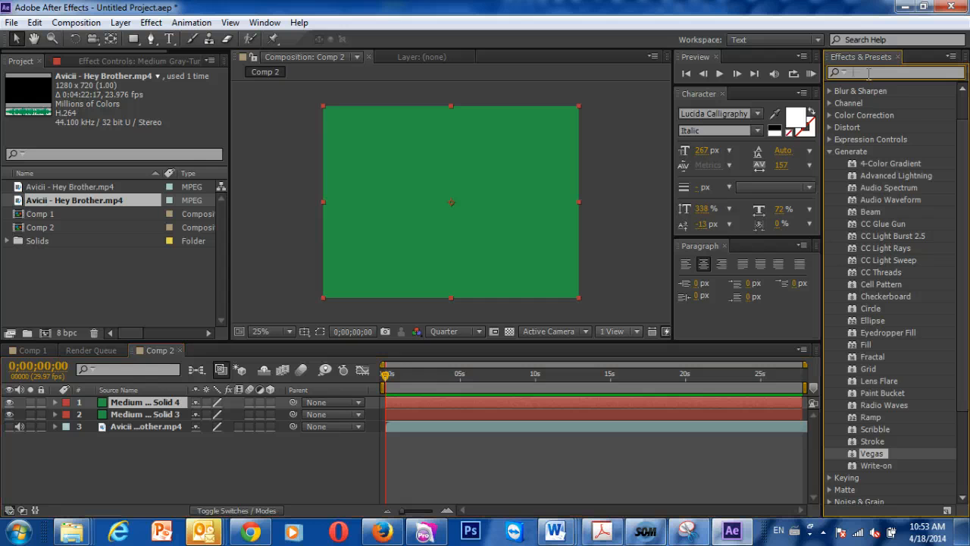
pyautogui.moveTo(890, 163); pyautogui.dragTo(411, 401)
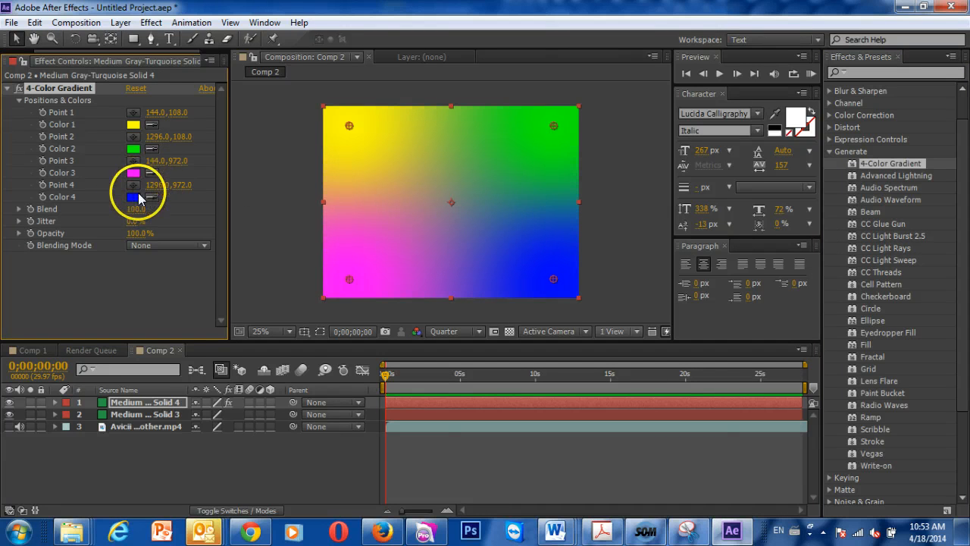
# - Move gradient points 1 to 4 to about (252, 816), (740, 472), (540, 508) and (460, 368)
pyautogui.moveTo(350, 277); pyautogui.dragTo(420, 197)
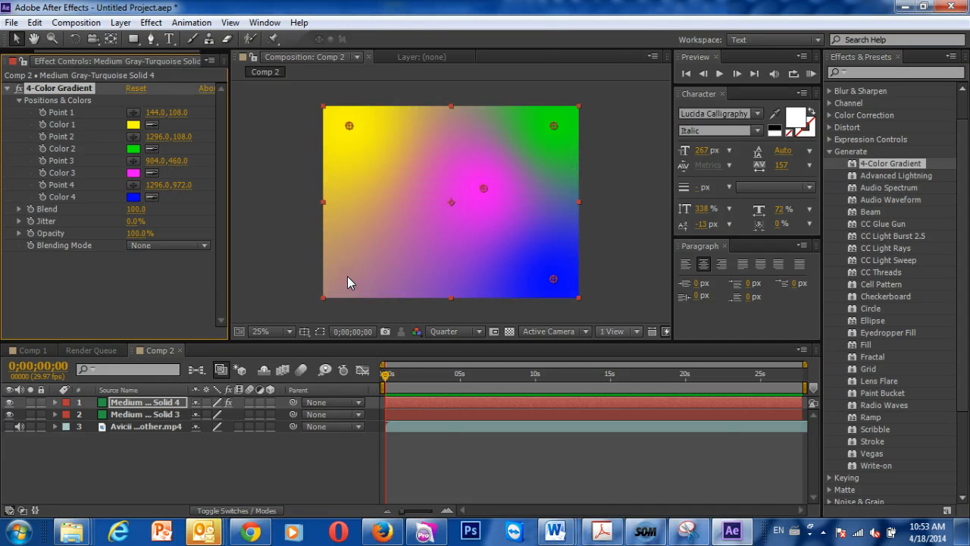
pyautogui.moveTo(346, 116); pyautogui.dragTo(368, 255)
pyautogui.moveTo(553, 129); pyautogui.dragTo(455, 194)
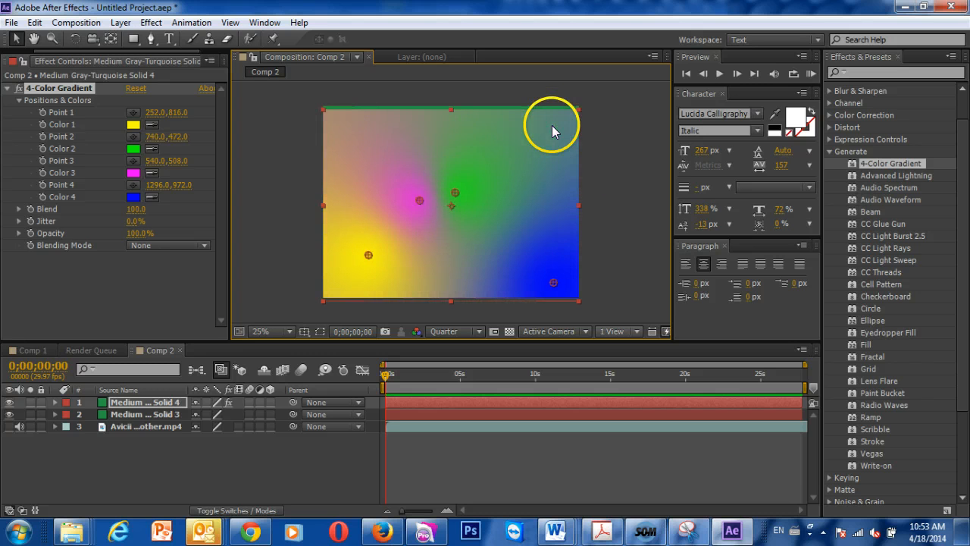
pyautogui.moveTo(554, 282); pyautogui.dragTo(405, 175)
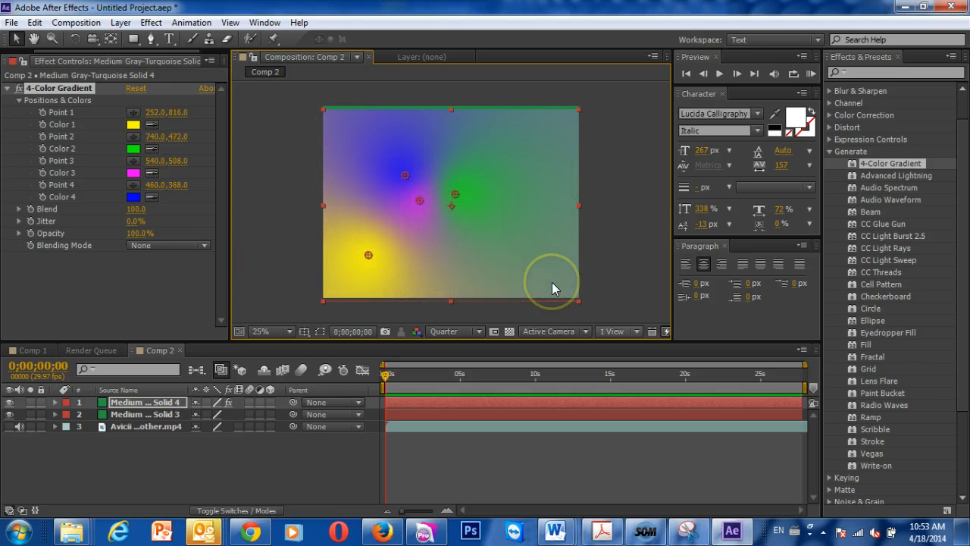
# - Enlarge the upper solid slightly so that it covers the gap along the frame's upper edge
pyautogui.moveTo(579, 109); pyautogui.dragTo(580, 102)
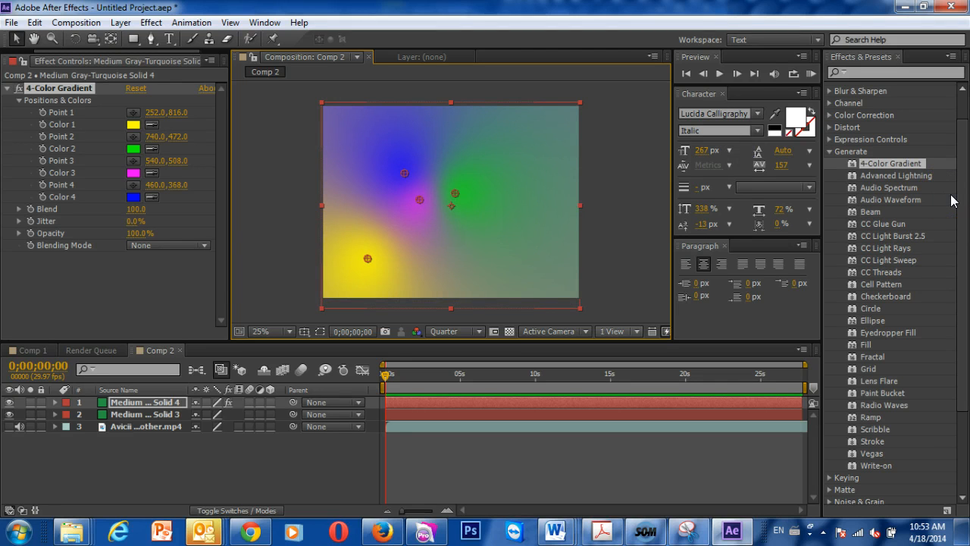
# - Delete the 4-Color Gradient effect from the upper solid
pyautogui.click(59, 88)
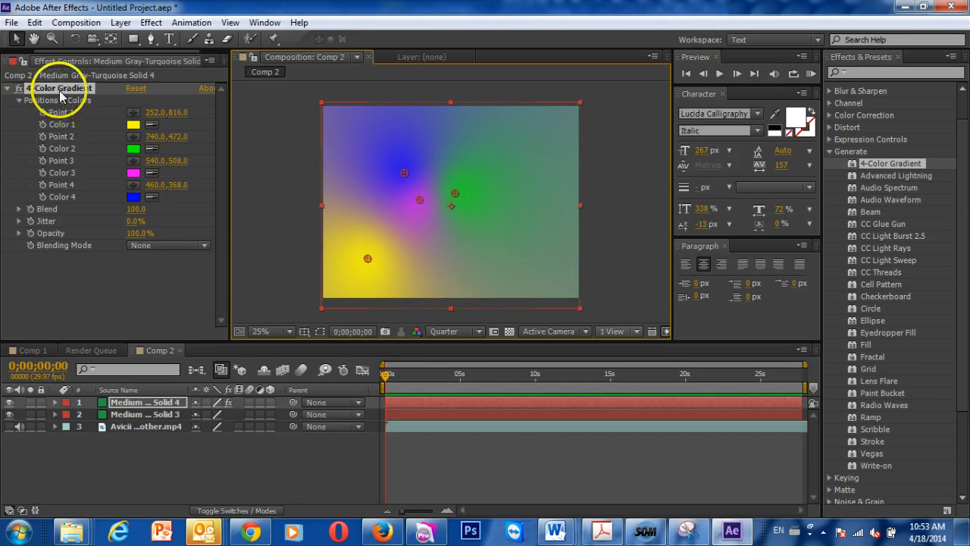
pyautogui.click(488, 261)
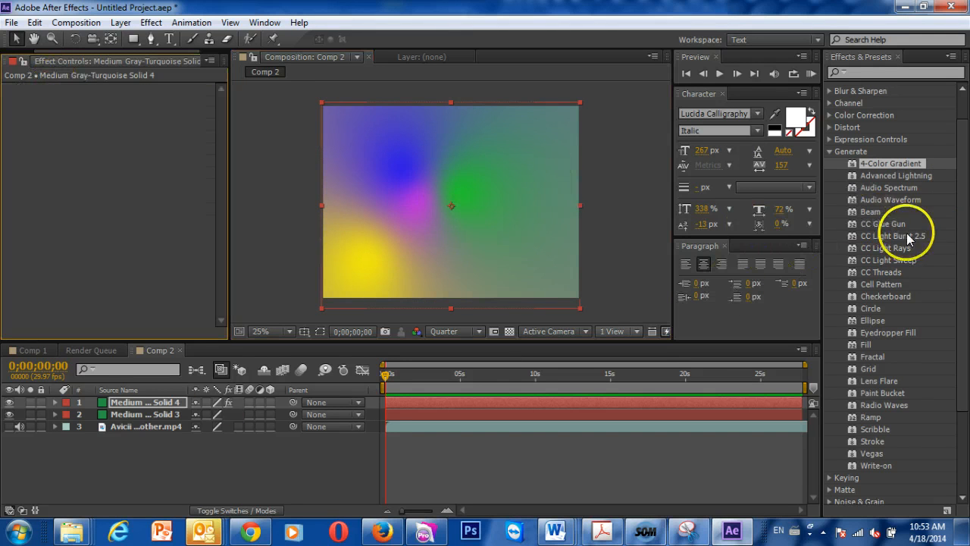
pyautogui.press('Delete')
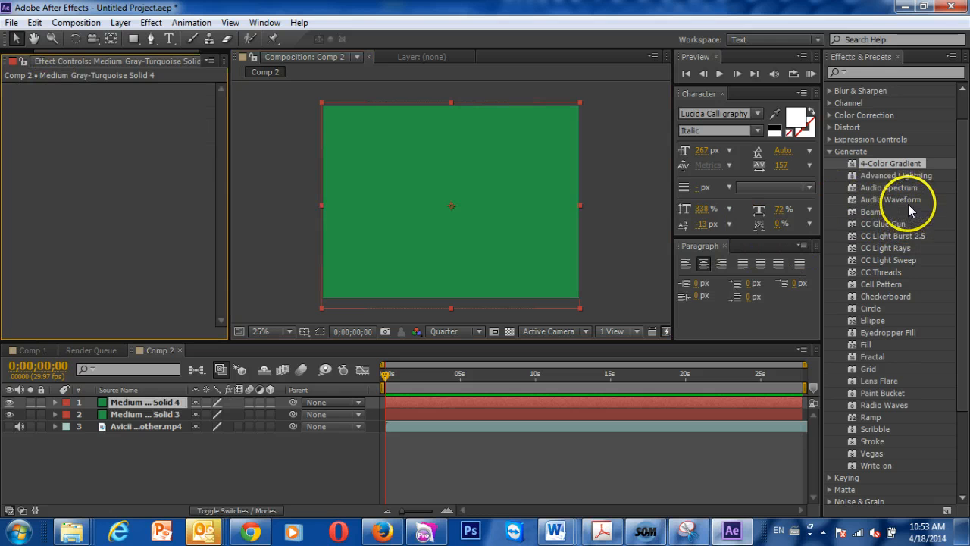
# - Apply Audio Waveform to the upper solid and stretch it diagonally from about (37, 82) to about (1363, 953)
pyautogui.click(891, 200)
pyautogui.moveTo(890, 200); pyautogui.dragTo(436, 403)
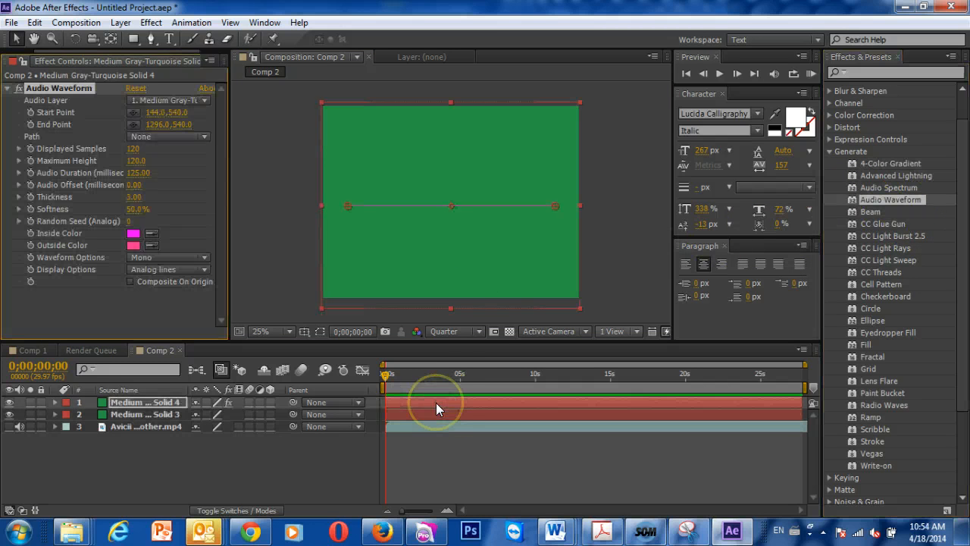
pyautogui.moveTo(555, 205); pyautogui.dragTo(567, 285)
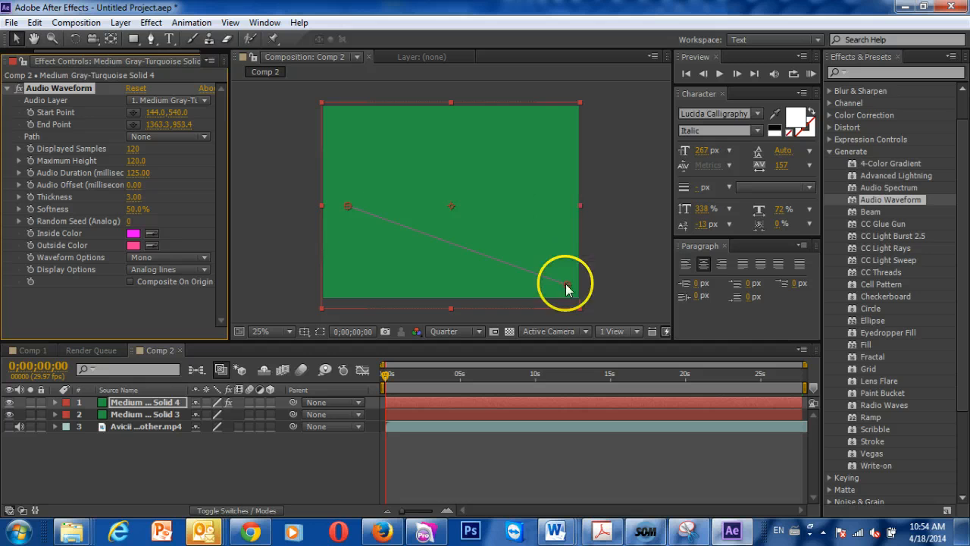
pyautogui.moveTo(348, 205); pyautogui.dragTo(330, 119)
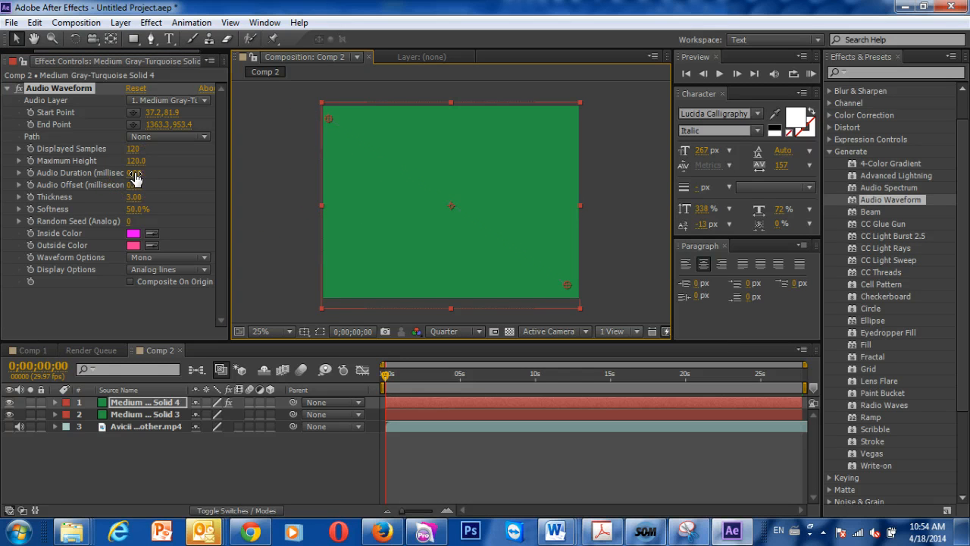
# - Set the waveform's displayed samples to 41, maximum height to 1360, audio duration to 680 ms, thickness to 368.40 and softness to 100%
pyautogui.moveTo(135, 176)
pyautogui.mouseDown()
pyautogui.moveTo(118, 160)
pyautogui.moveTo(141, 160)
pyautogui.mouseUp()
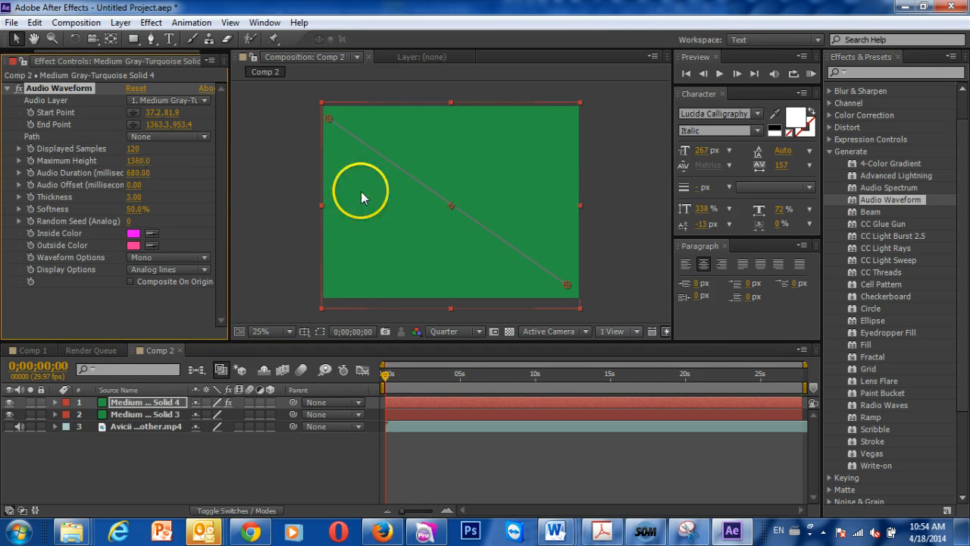
pyautogui.moveTo(135, 214); pyautogui.dragTo(223, 213)
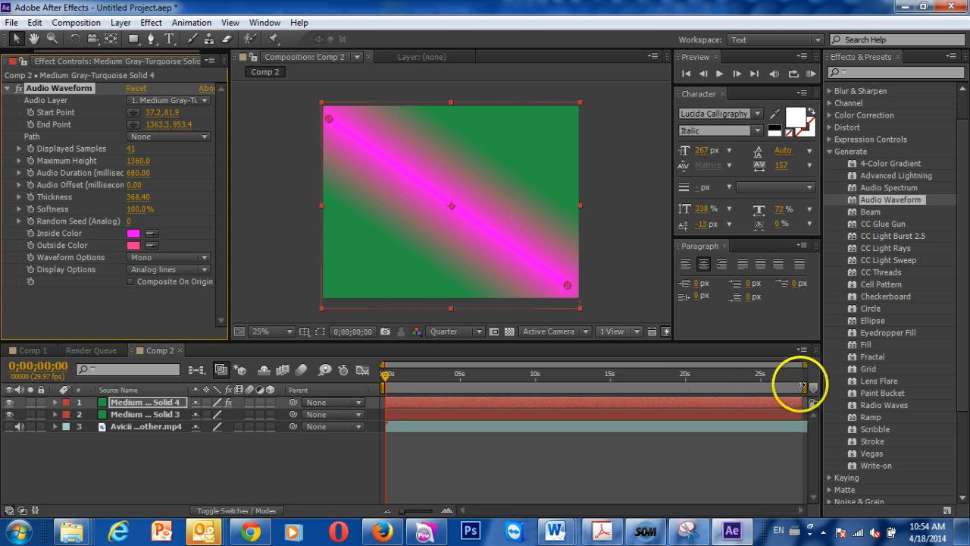
# - Limit the work area to about 2.5 to 10 seconds and run a RAM preview of it
pyautogui.moveTo(802, 390); pyautogui.dragTo(500, 387)
pyautogui.moveTo(392, 386); pyautogui.dragTo(429, 385)
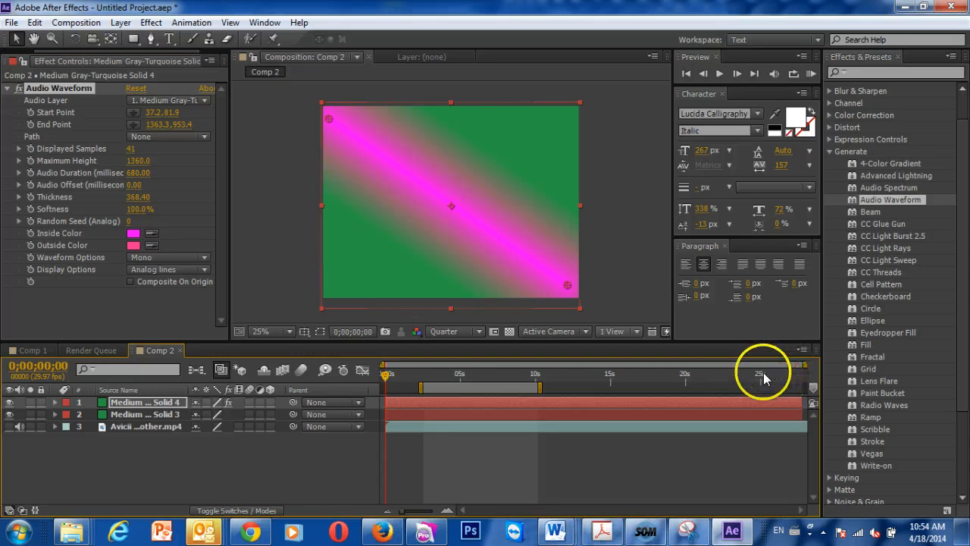
pyautogui.click(812, 74)
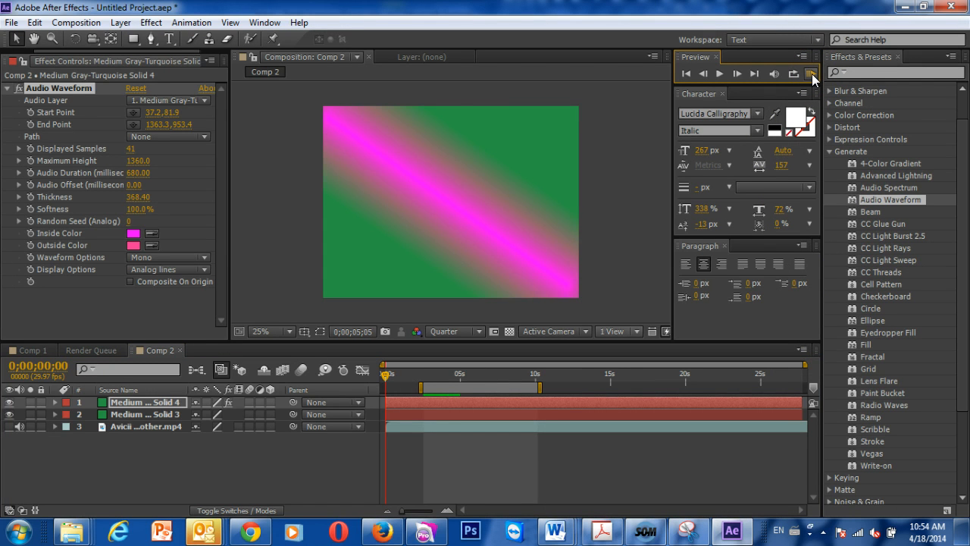
# - Set the Audio Waveform's audio layer to Avicii - Hey Brother.mp4
pyautogui.click(179, 100)
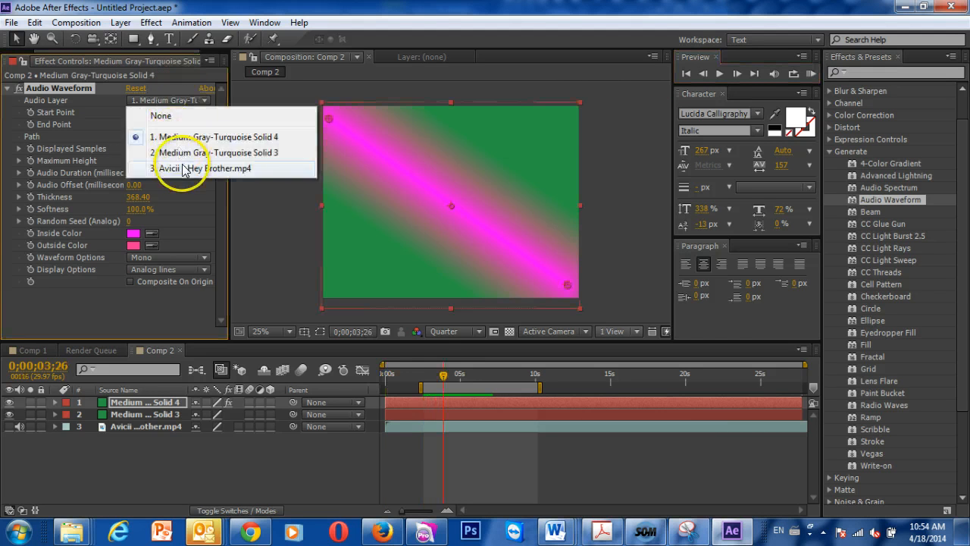
pyautogui.click(181, 170)
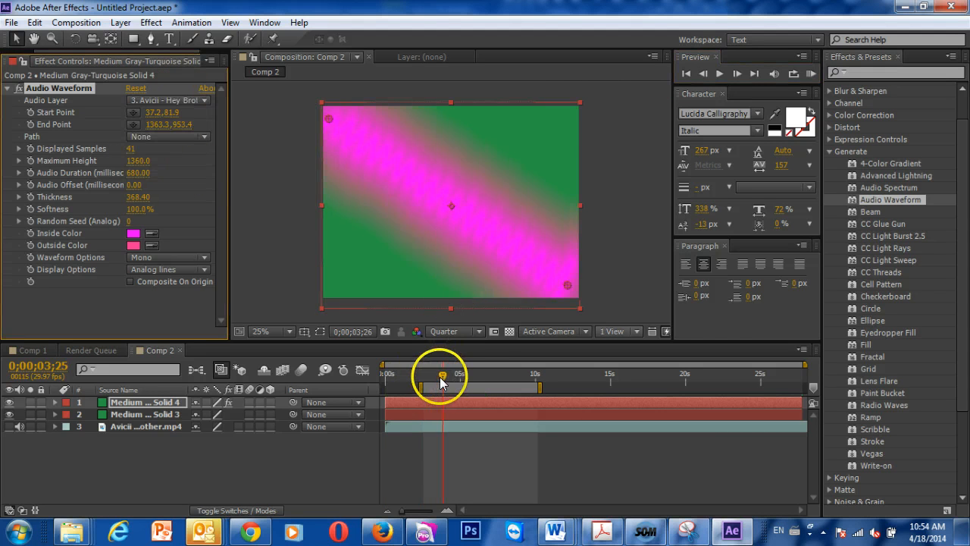
# - Try the Digital display option on the Audio Waveform, and settle on Analog dots
pyautogui.moveTo(441, 376); pyautogui.dragTo(481, 373)
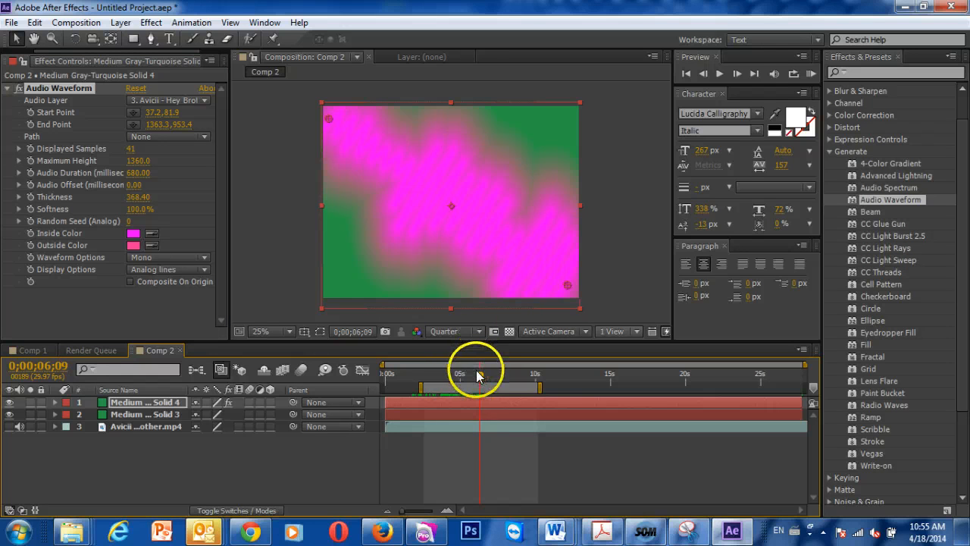
pyautogui.moveTo(493, 373); pyautogui.dragTo(457, 367)
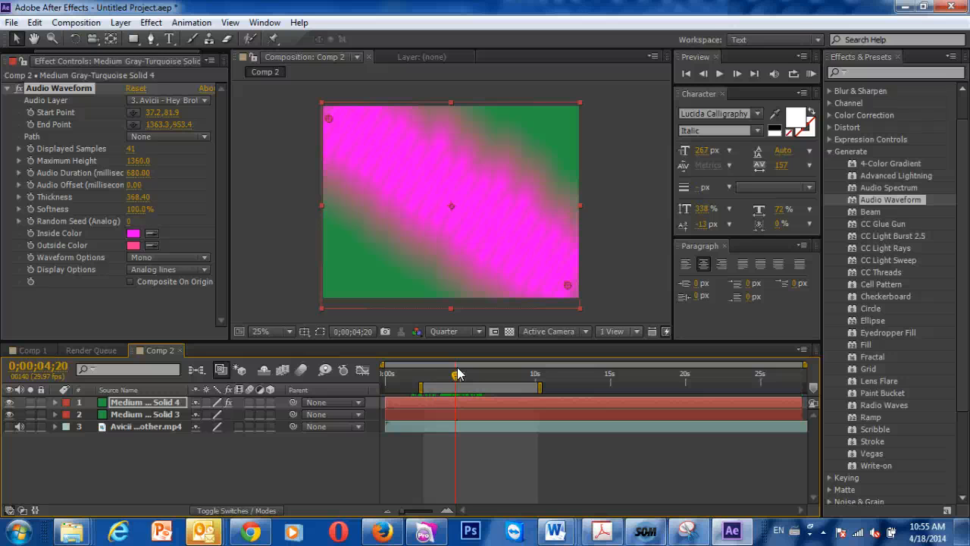
pyautogui.click(169, 269)
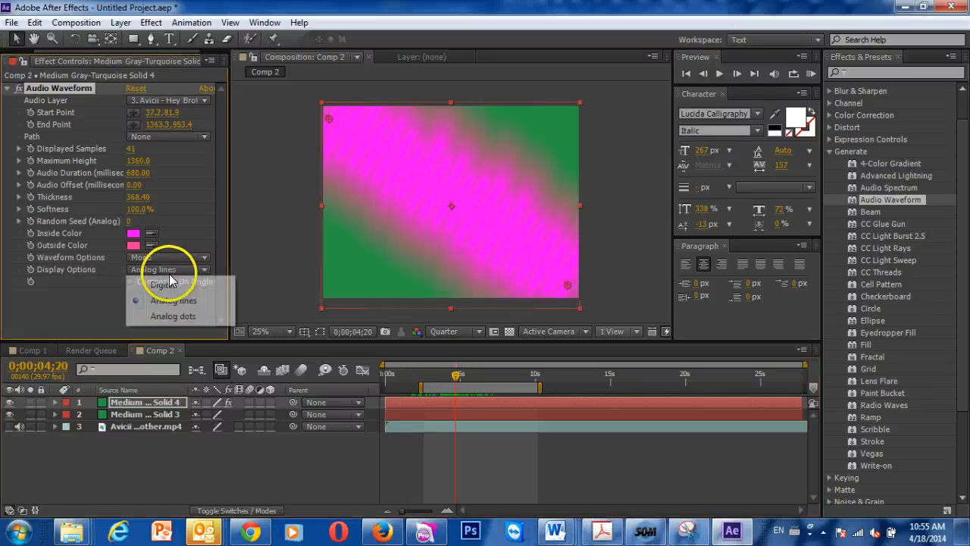
pyautogui.click(171, 286)
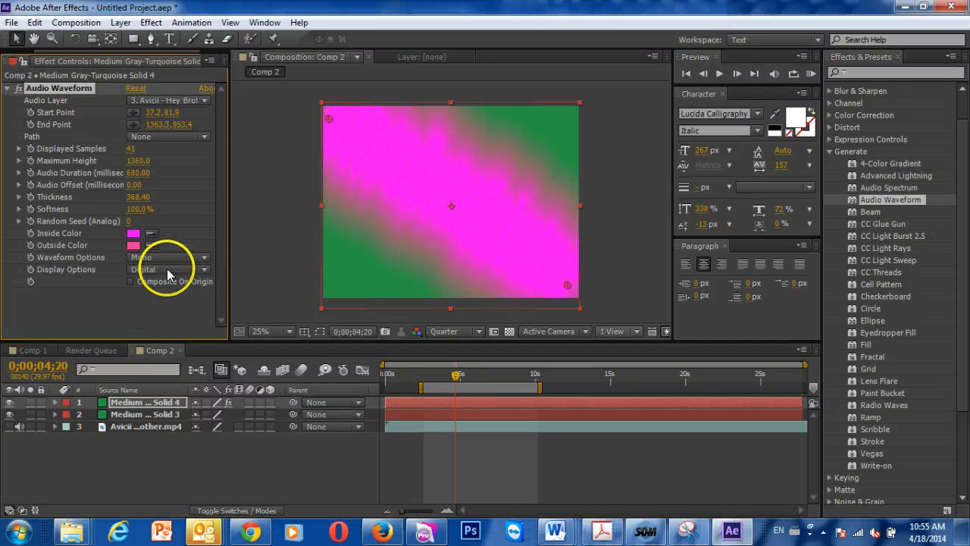
pyautogui.click(167, 271)
pyautogui.click(183, 316)
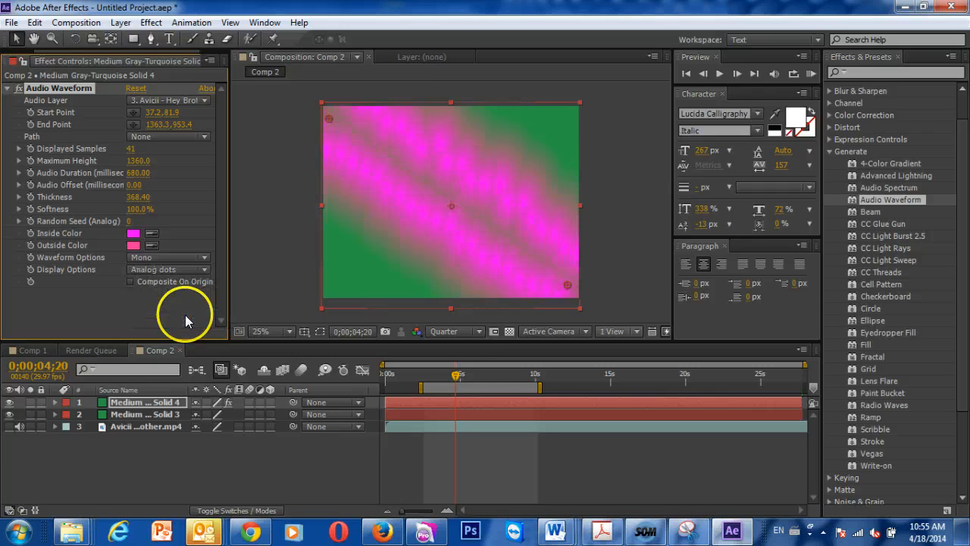
# - Run a RAM preview of the work area to check the dotted waveform against the music
pyautogui.moveTo(458, 374); pyautogui.dragTo(435, 372)
pyautogui.click(810, 73)
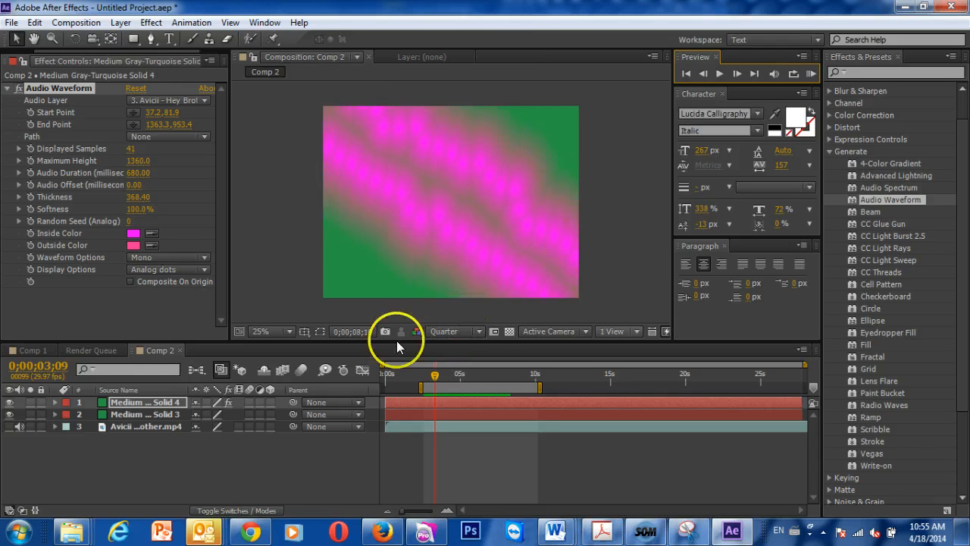
pyautogui.press('space')
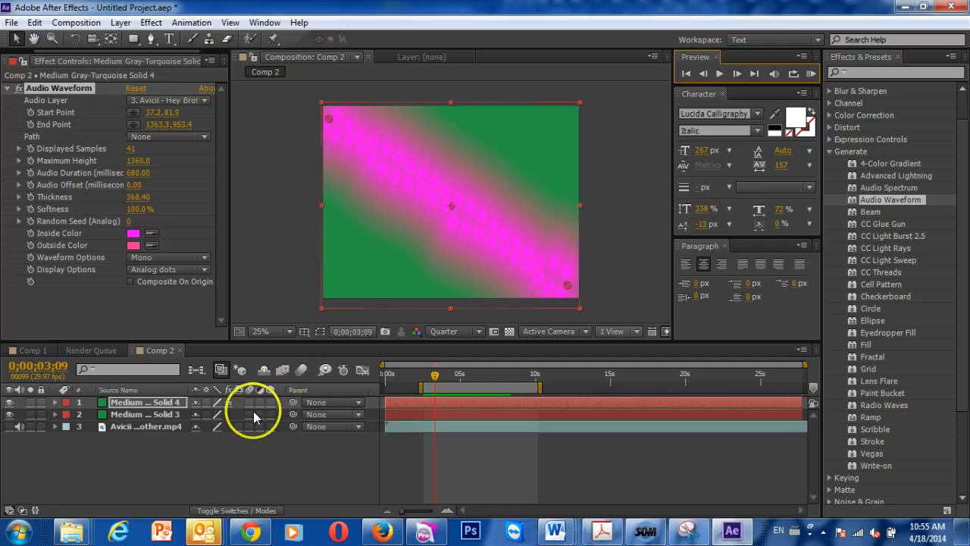
# - Apply the 4-Color Gradient effect to the lower solid, Medium Gray-Turquoise Solid 3
pyautogui.click(146, 414)
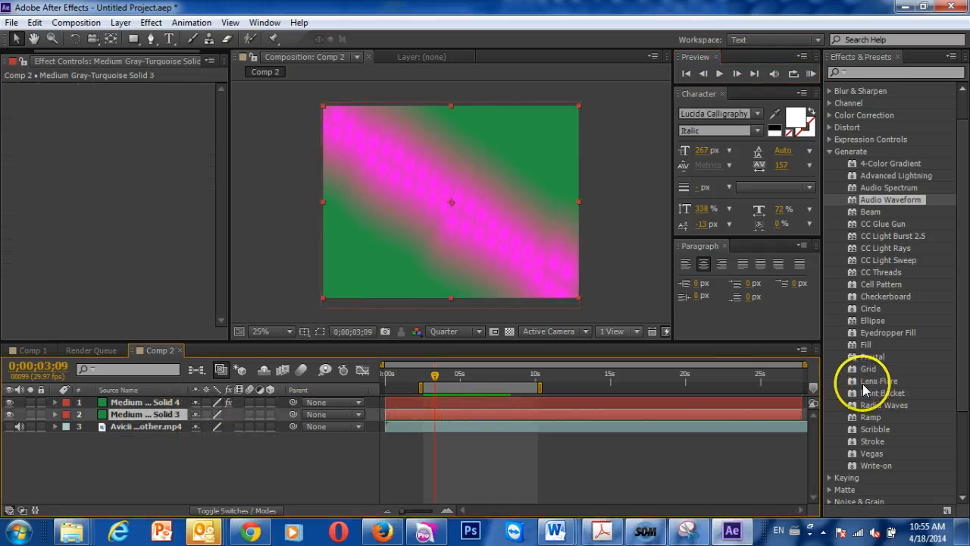
pyautogui.click(892, 163)
pyautogui.moveTo(542, 369); pyautogui.dragTo(461, 417)
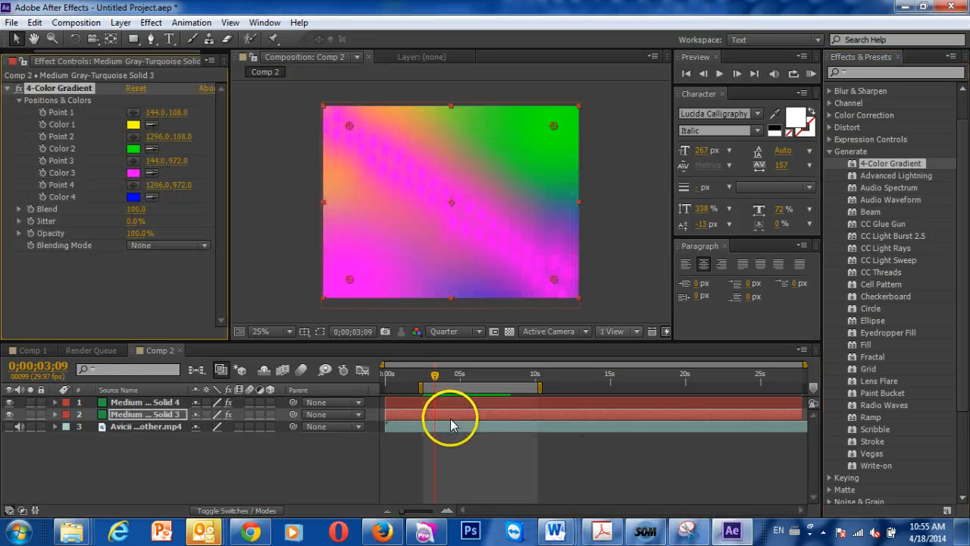
# - Change the Audio Waveform's inside color on the upper solid to a dark purple
pyautogui.click(141, 403)
pyautogui.moveTo(451, 378); pyautogui.dragTo(444, 379)
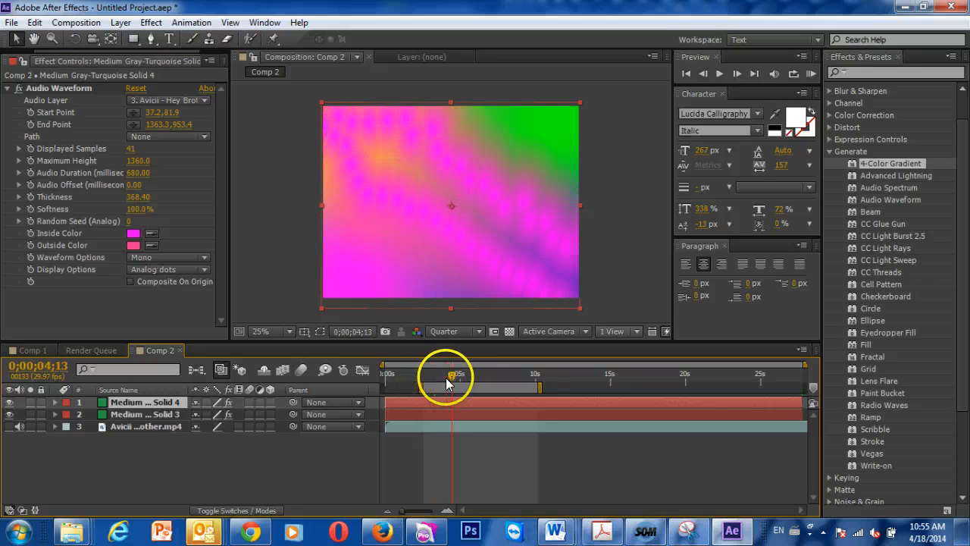
pyautogui.click(133, 234)
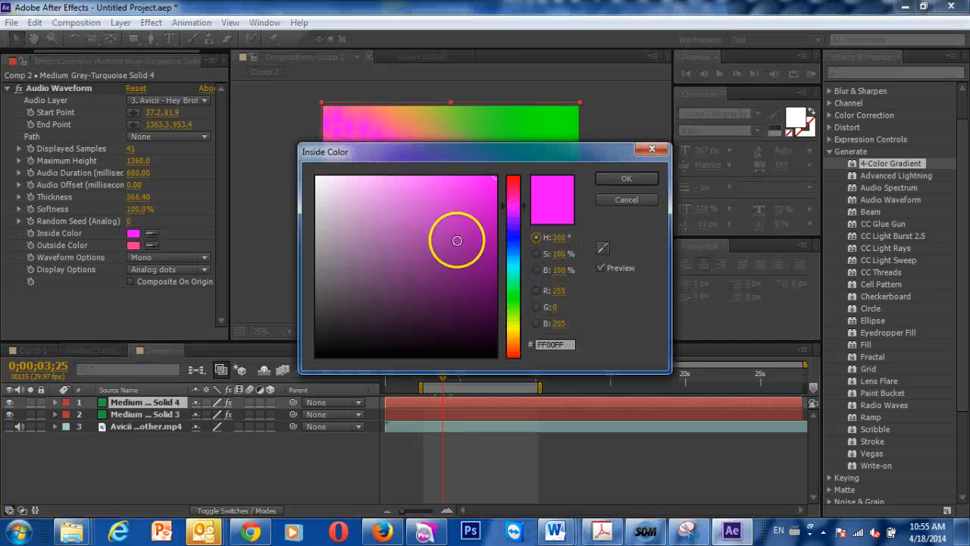
pyautogui.click(481, 251)
pyautogui.click(643, 179)
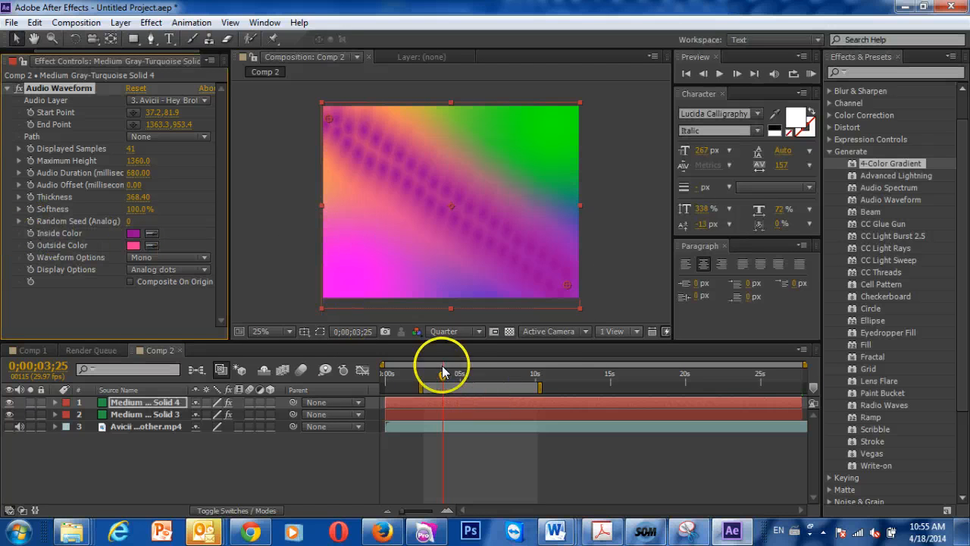
# - Start keyframing the waveform's Inside Color and Outside Color at 0;00;03;12
pyautogui.moveTo(442, 370); pyautogui.dragTo(436, 371)
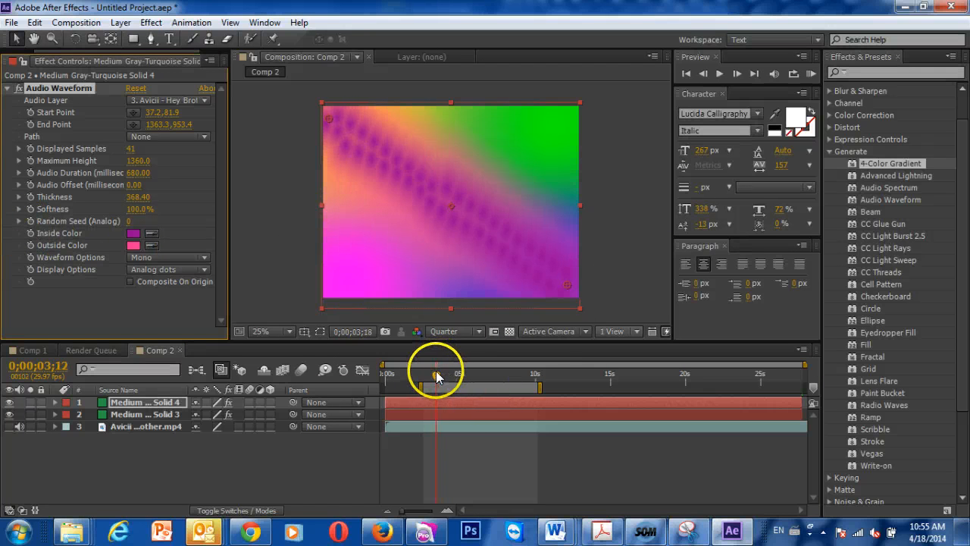
pyautogui.click(34, 236)
pyautogui.keyDown('shift'); pyautogui.click(34, 245); pyautogui.keyUp('shift')
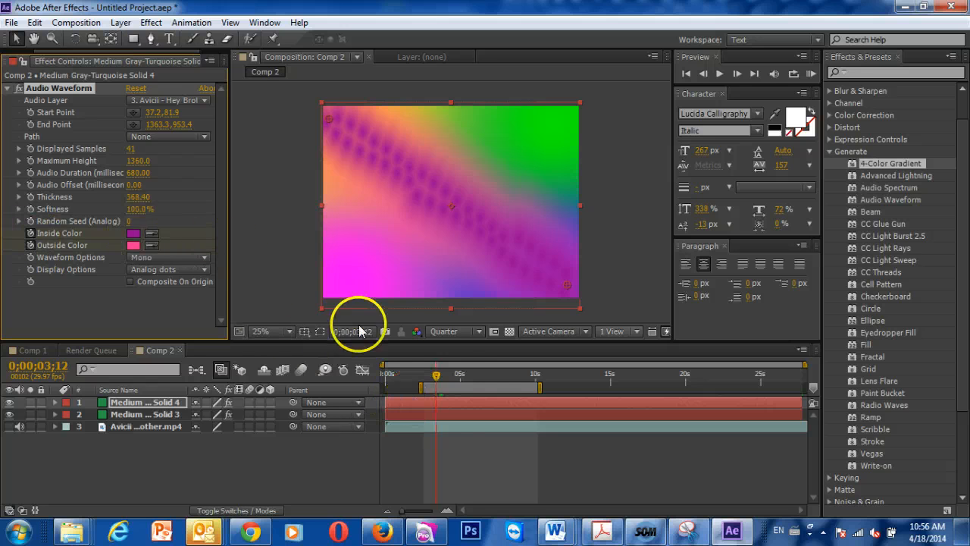
# - Keyframe the waveform's inside color to dark green at 0;00;05;20
pyautogui.moveTo(448, 374); pyautogui.dragTo(470, 374)
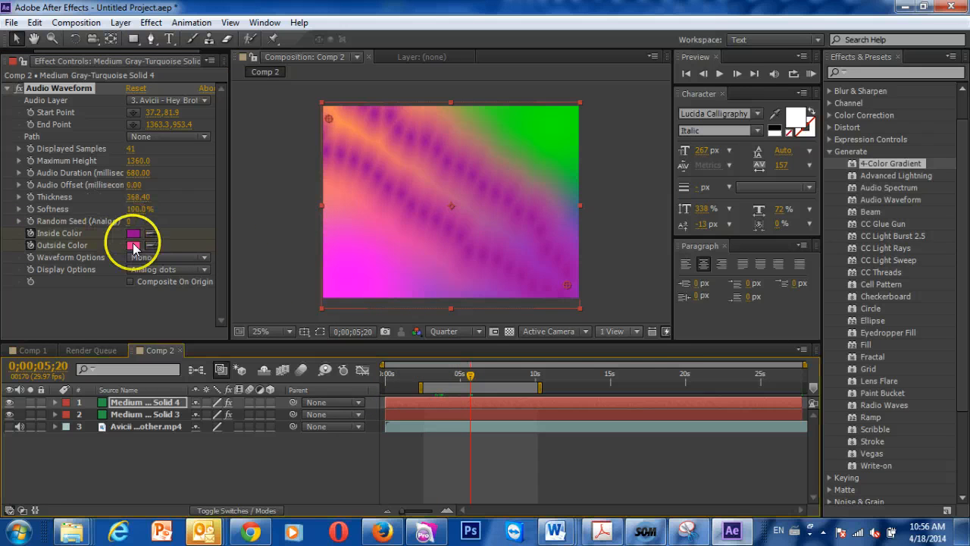
pyautogui.click(134, 233)
pyautogui.click(513, 310)
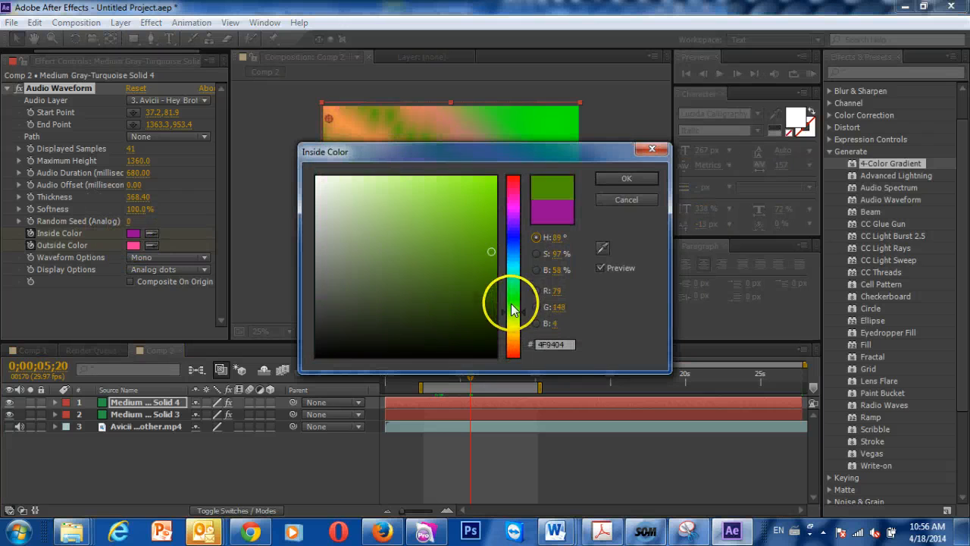
pyautogui.click(464, 280)
pyautogui.click(624, 179)
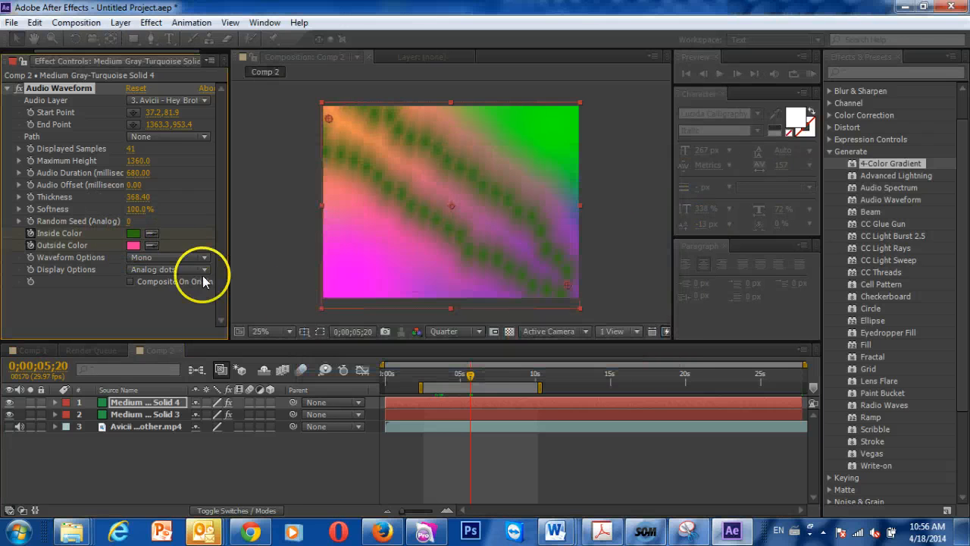
# - Keyframe the waveform's inside color to dark red (6E1D13) at 0;00;07;28
pyautogui.moveTo(491, 374); pyautogui.dragTo(504, 373)
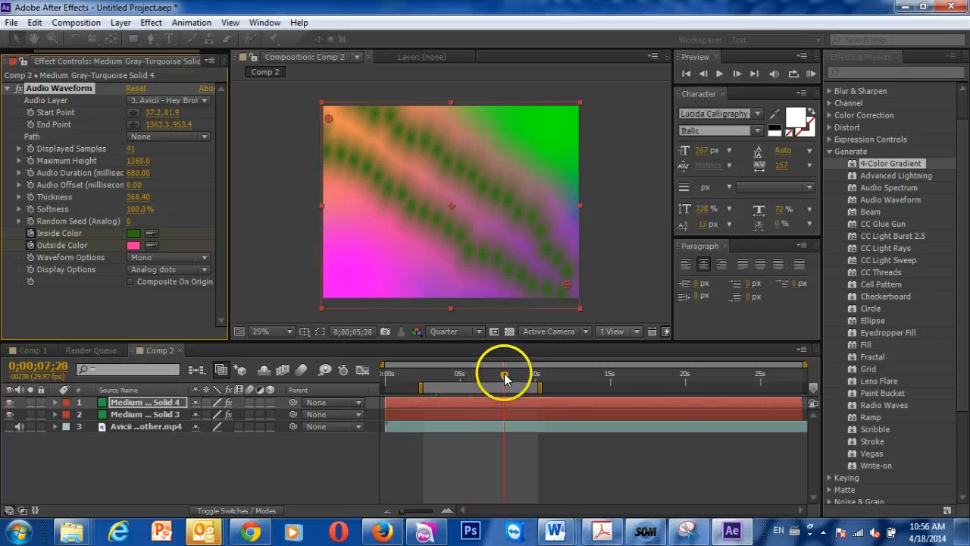
pyautogui.click(133, 233)
pyautogui.moveTo(522, 325); pyautogui.dragTo(520, 353)
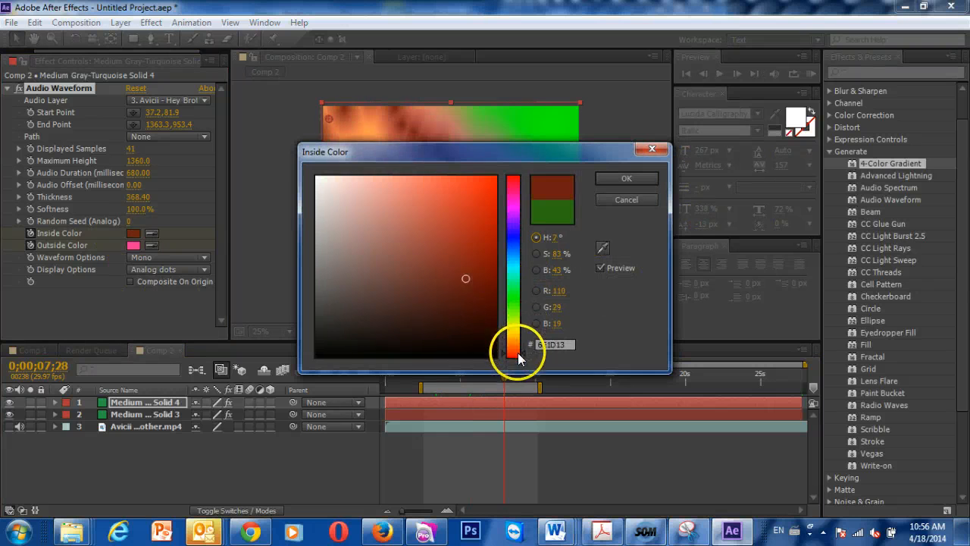
pyautogui.click(625, 180)
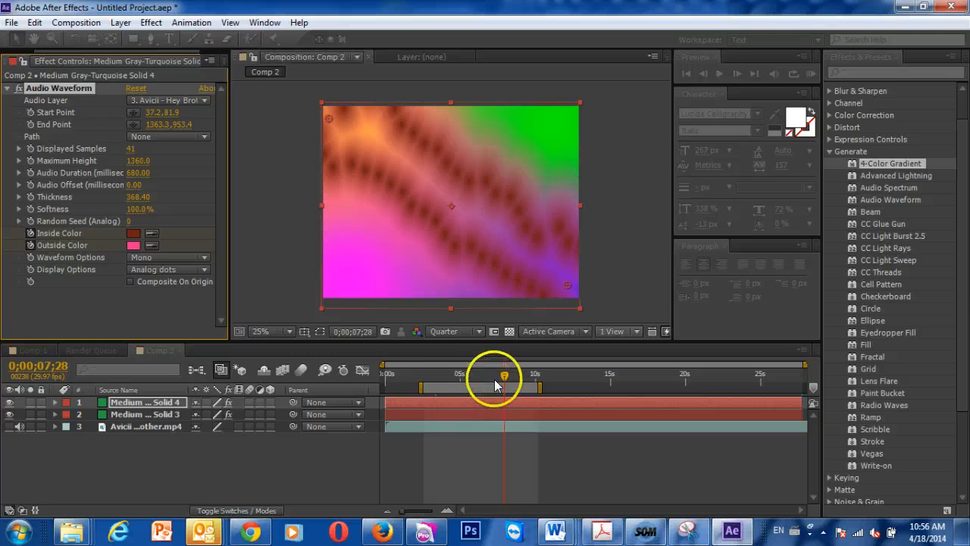
# - Run a RAM preview of the waveform's color animation over the gradient background
pyautogui.click(414, 373)
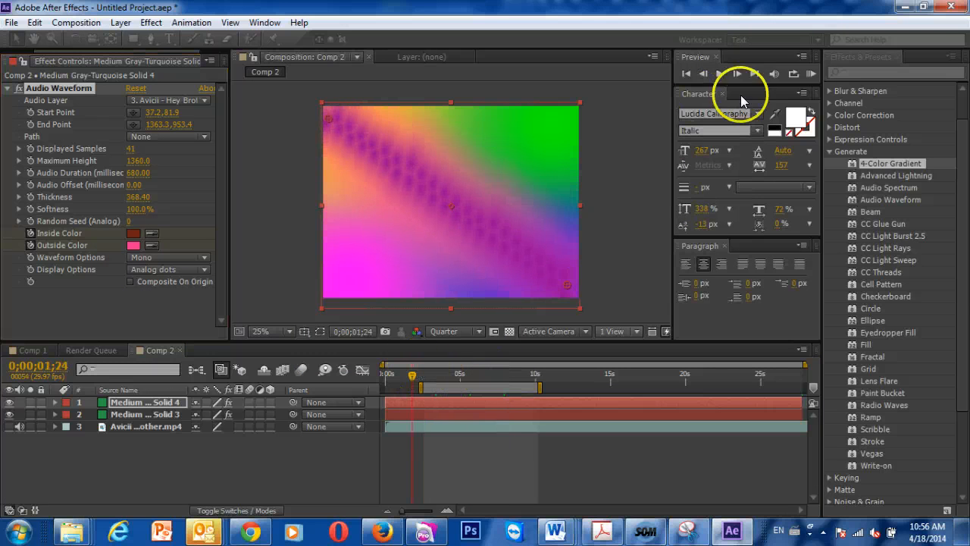
pyautogui.click(810, 74)
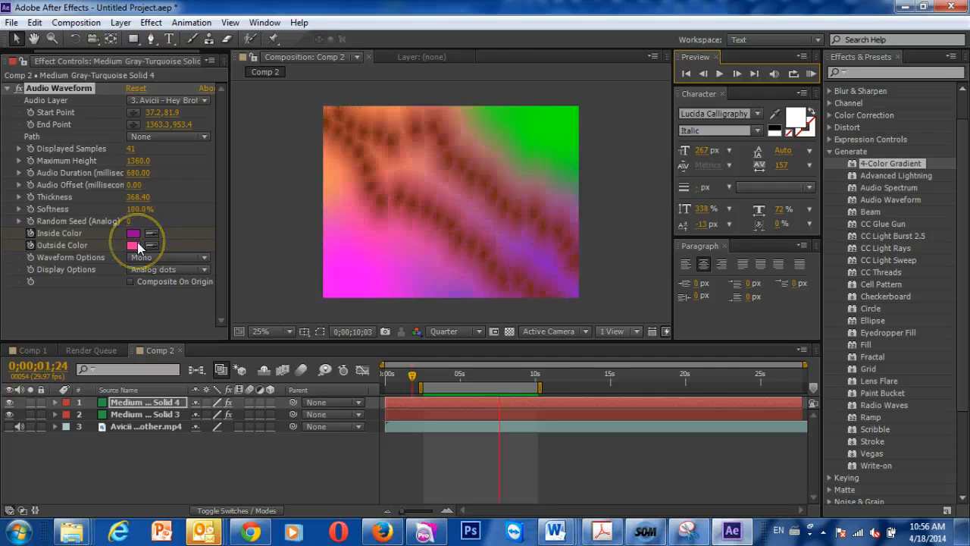
# - Add the Checkerboard, Eyedropper Fill and Fractal effects to the lower solid, Medium Gray-Turquoise Solid 3
pyautogui.click(168, 414)
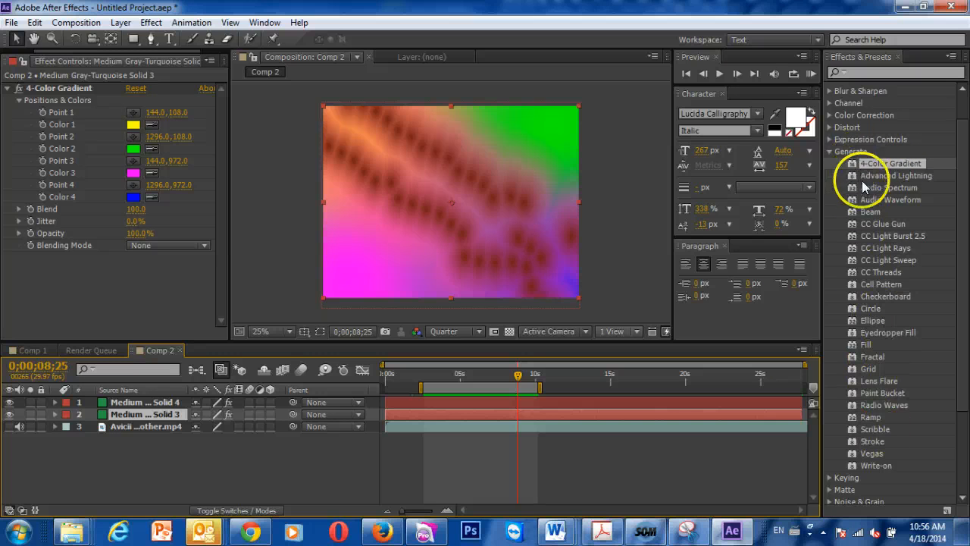
pyautogui.moveTo(885, 296); pyautogui.dragTo(589, 412)
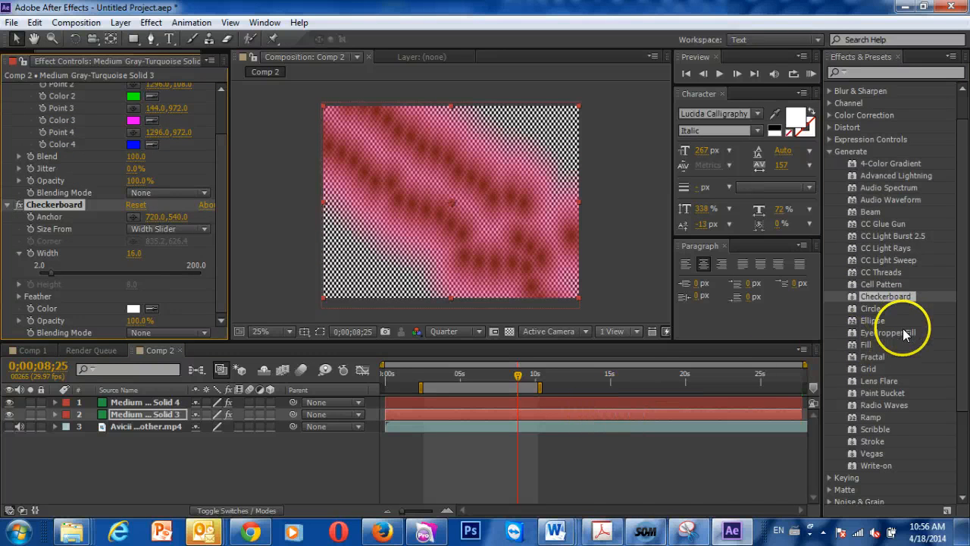
pyautogui.moveTo(853, 331); pyautogui.dragTo(543, 410)
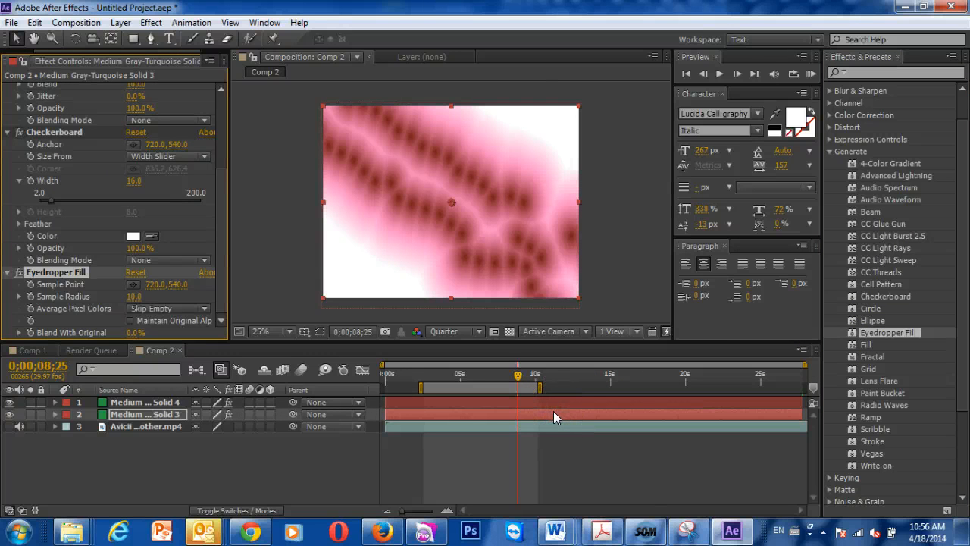
pyautogui.moveTo(868, 357); pyautogui.dragTo(548, 408)
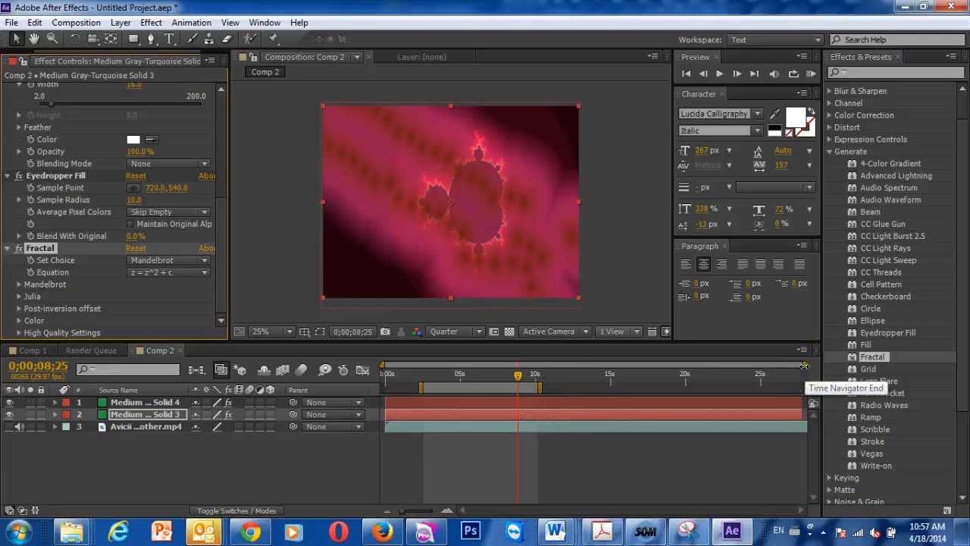
# - Set the Fractal effect's equation to z = z^3 + c and its set choice to Mandelbrot over Julia
pyautogui.click(159, 272)
pyautogui.click(171, 303)
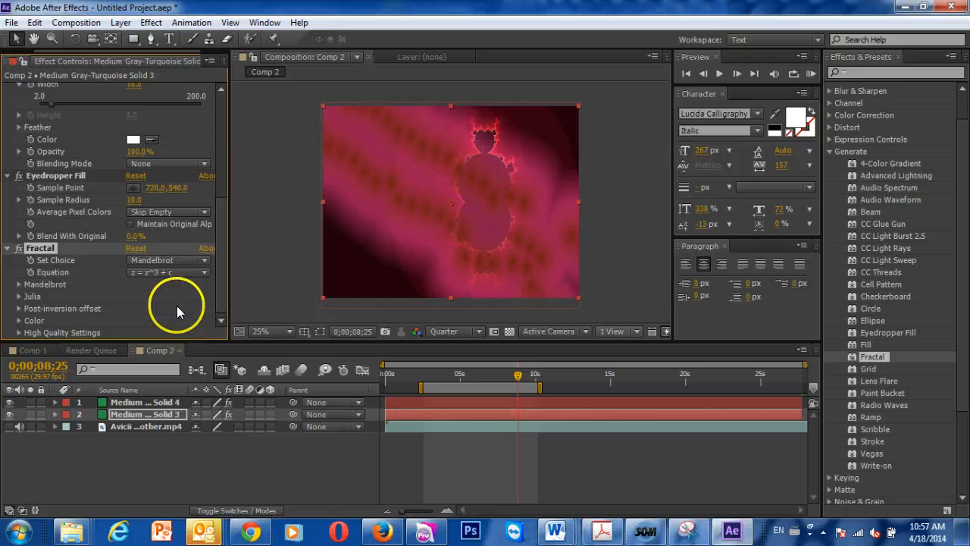
pyautogui.moveTo(520, 371); pyautogui.dragTo(487, 371)
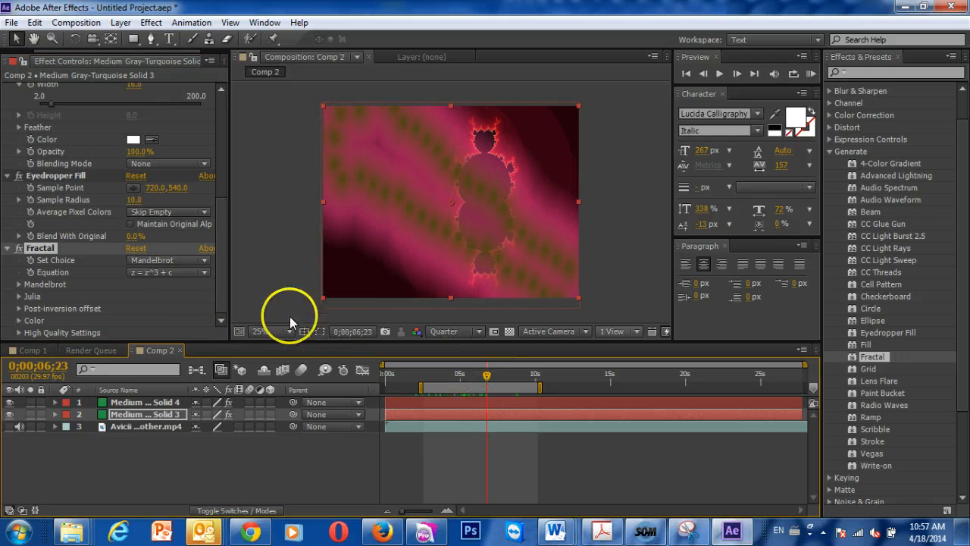
pyautogui.click(161, 262)
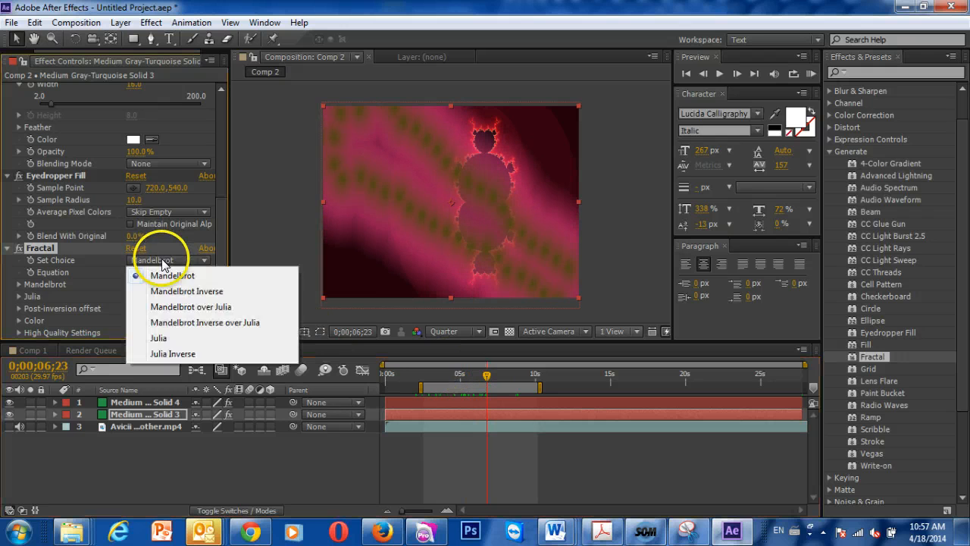
pyautogui.click(204, 307)
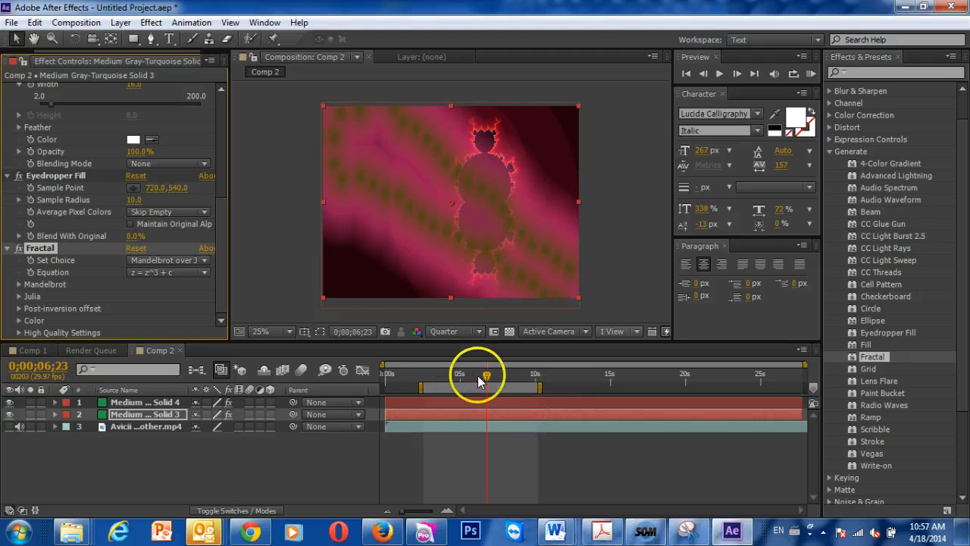
pyautogui.moveTo(476, 372); pyautogui.dragTo(446, 367)
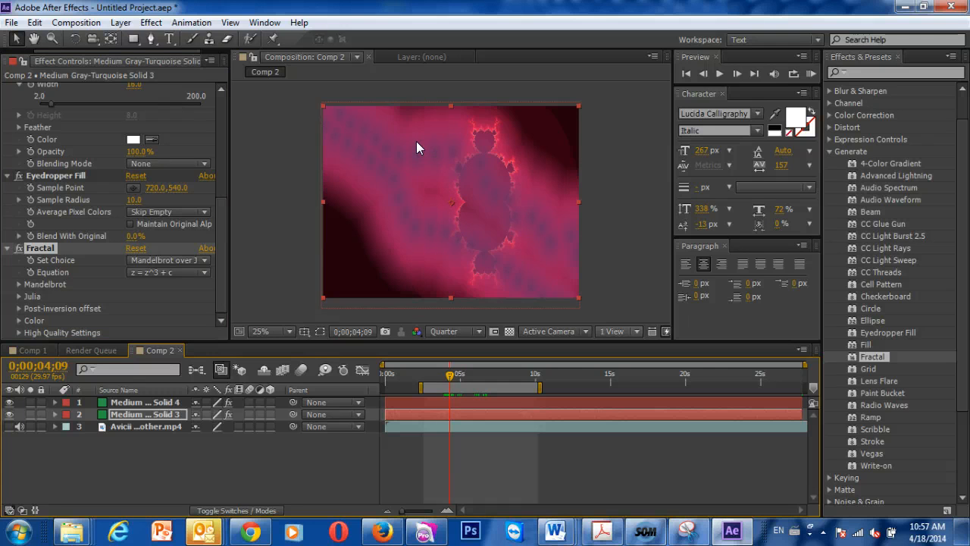
# - Add a text layer reading "Hey" and move it down toward the middle of the composition
pyautogui.rightClick(148, 475)
pyautogui.moveTo(259, 323)
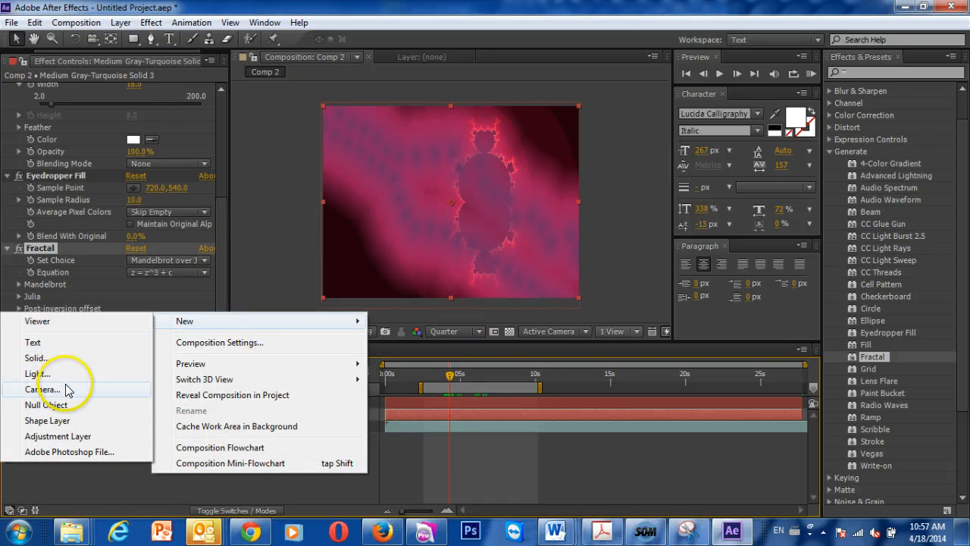
pyautogui.click(65, 345)
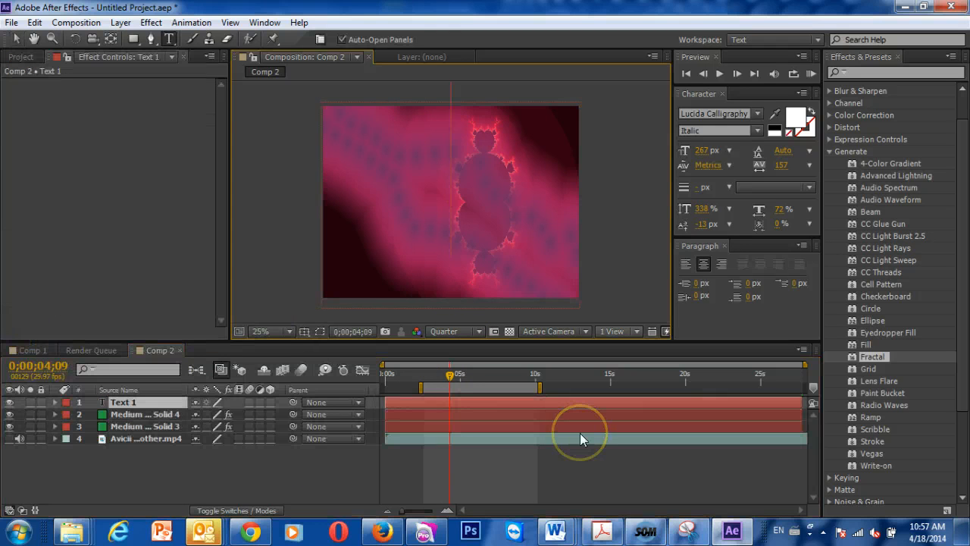
pyautogui.write('Hey')
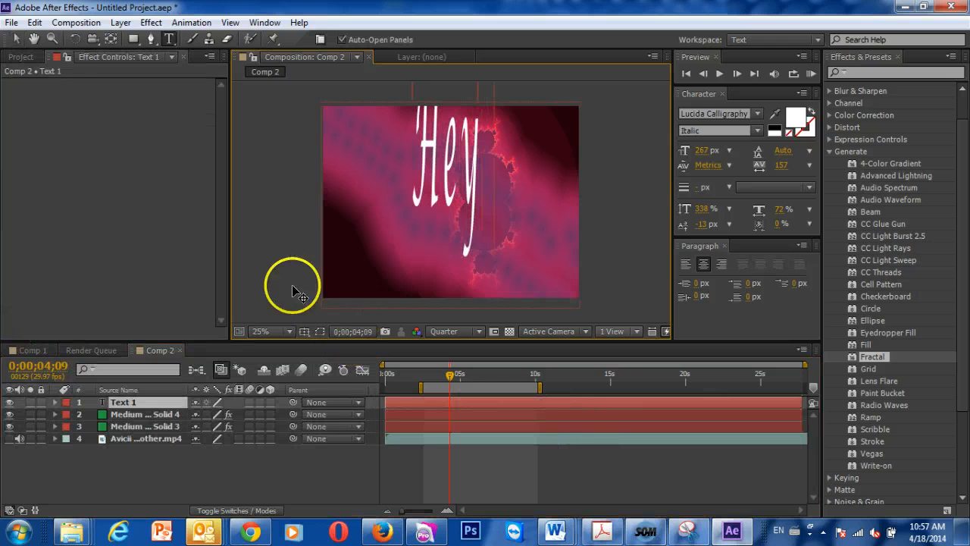
pyautogui.click(15, 39)
pyautogui.click(461, 147)
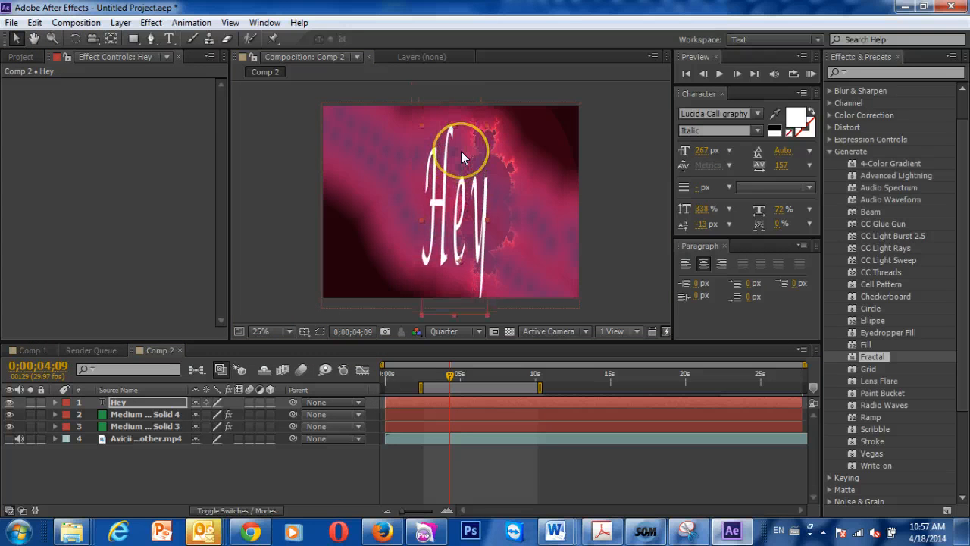
# - Make the "Hey" text a 3D layer centered in the frame, with its anchor point at the text's bottom edge
pyautogui.moveTo(461, 151); pyautogui.dragTo(458, 144)
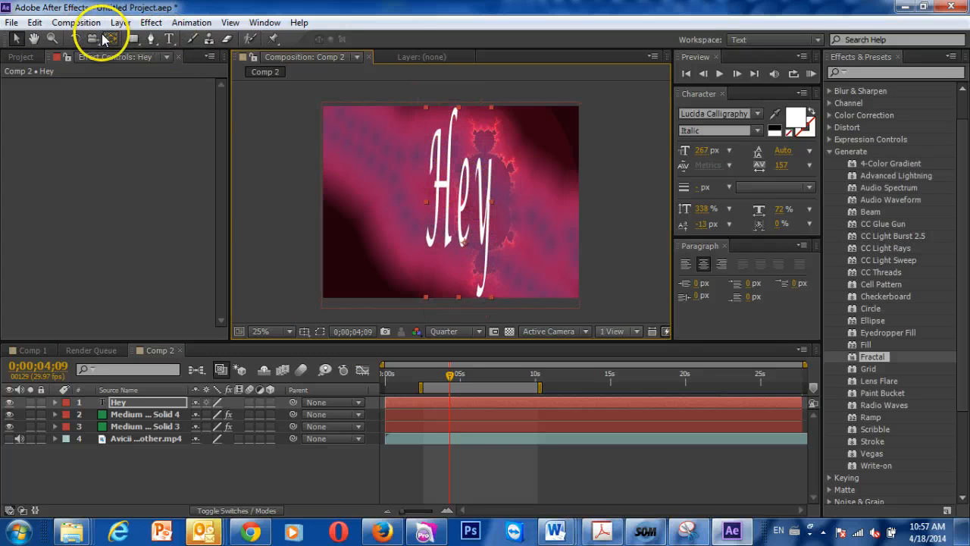
pyautogui.click(268, 403)
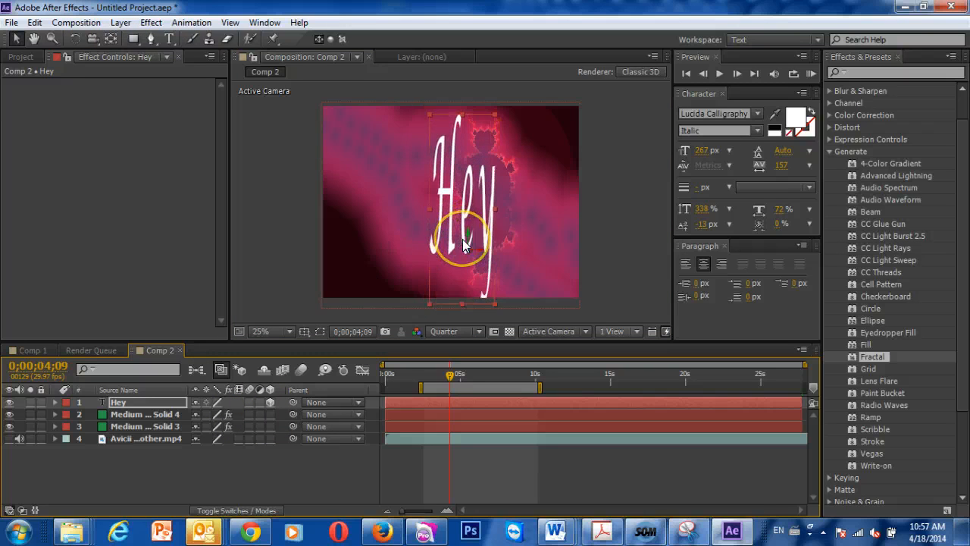
pyautogui.moveTo(463, 240)
pyautogui.mouseDown()
pyautogui.moveTo(451, 229)
pyautogui.moveTo(457, 218)
pyautogui.moveTo(455, 241)
pyautogui.mouseUp()
pyautogui.click(110, 38)
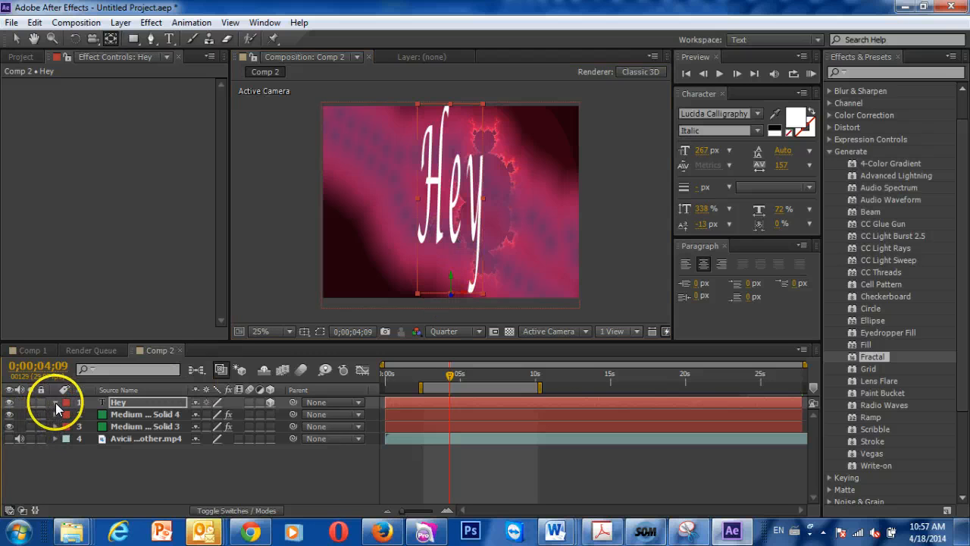
# - Tilt the "Hey" layer to an X orientation of 78° and set an Orientation keyframe at 0;00;04;09
pyautogui.click(55, 403)
pyautogui.click(68, 425)
pyautogui.click(66, 427)
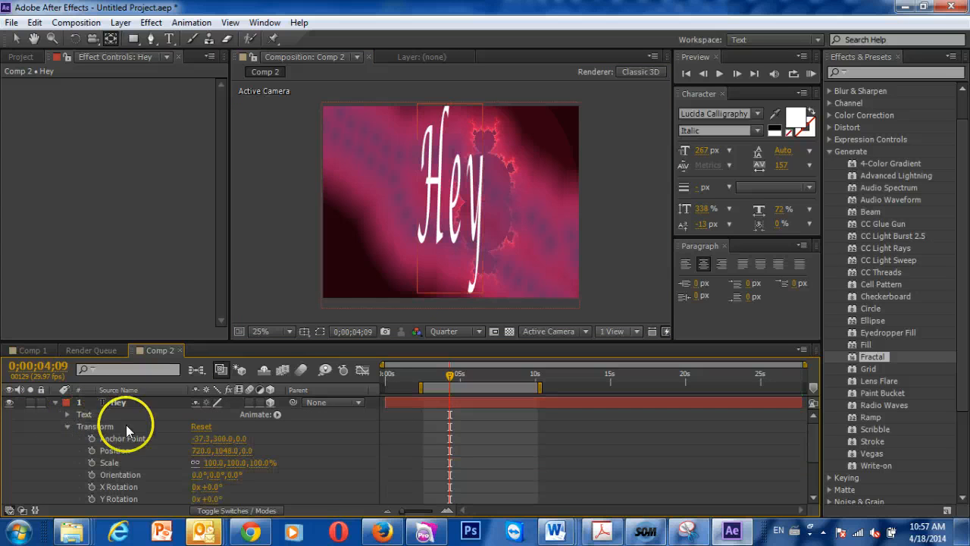
pyautogui.scroll(-1, 210, 462)
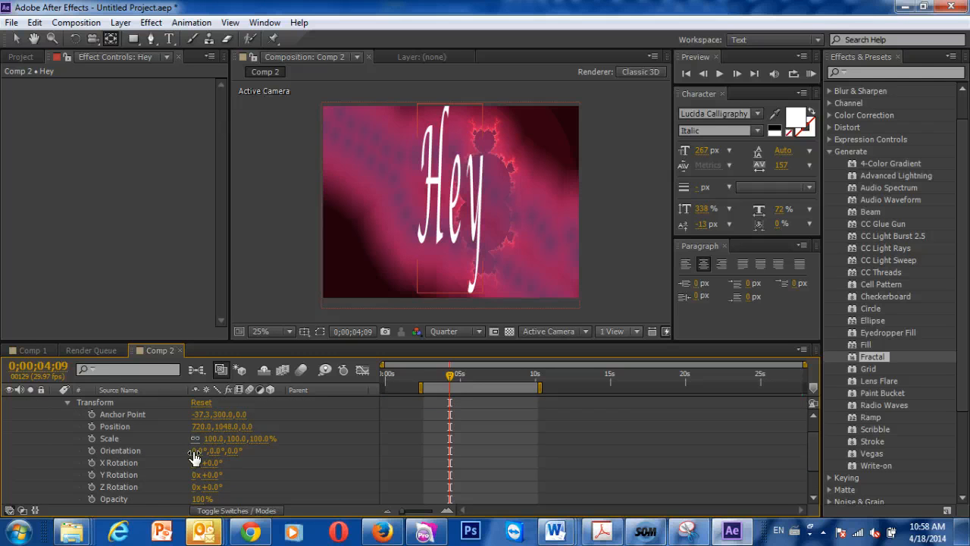
pyautogui.moveTo(194, 457); pyautogui.dragTo(91, 453)
pyautogui.click(91, 453)
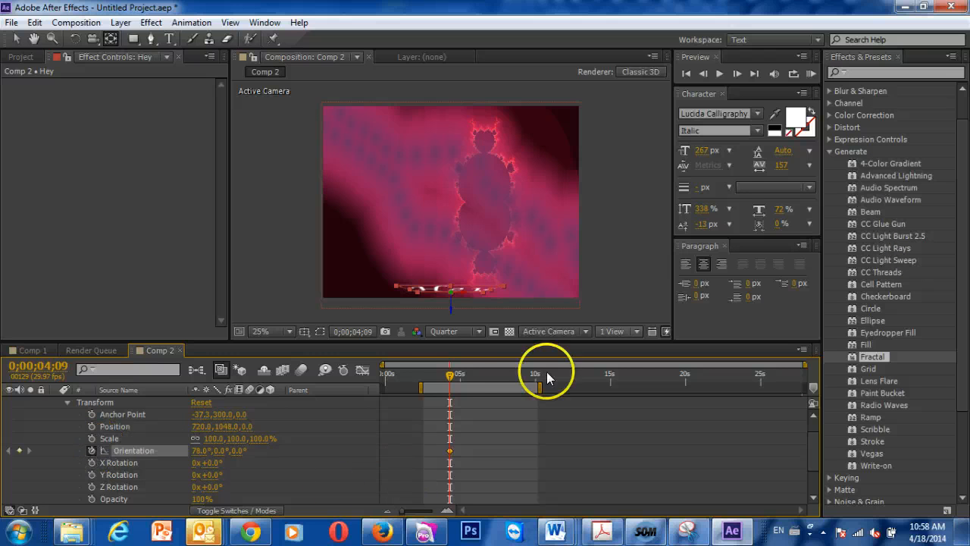
# - Add an Orientation keyframe at 0;00;05;02 with the "Hey" layer's X orientation set to 0°
pyautogui.moveTo(450, 379); pyautogui.dragTo(461, 384)
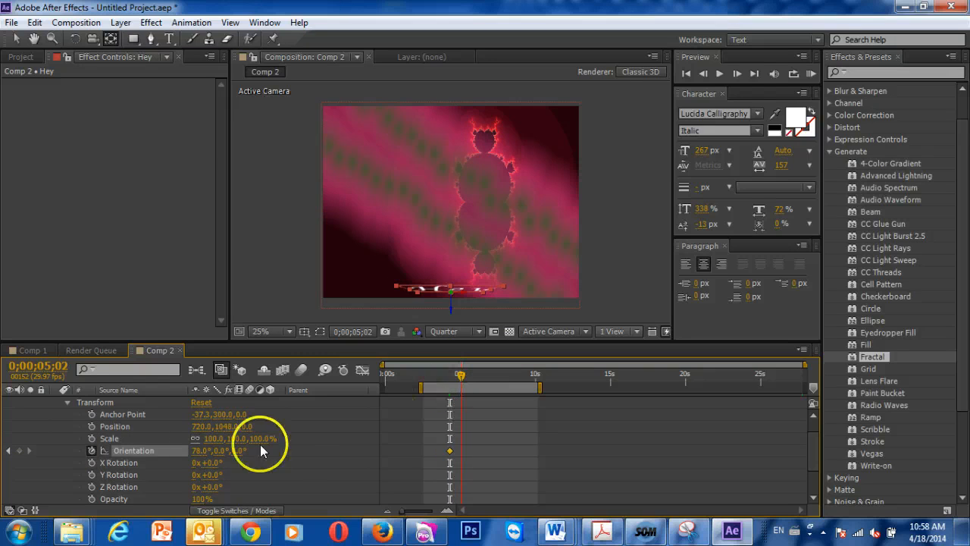
pyautogui.click(195, 450)
pyautogui.write('0')
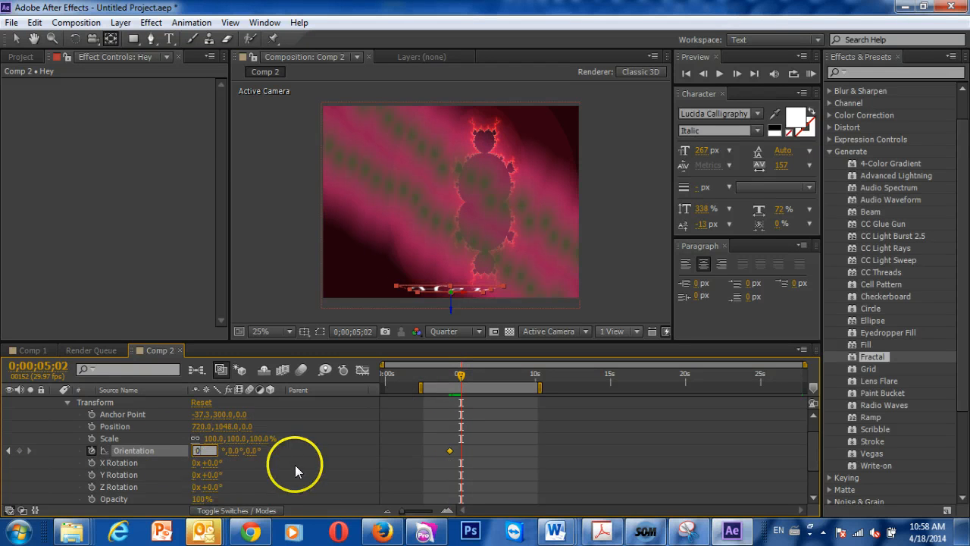
pyautogui.press('Return')
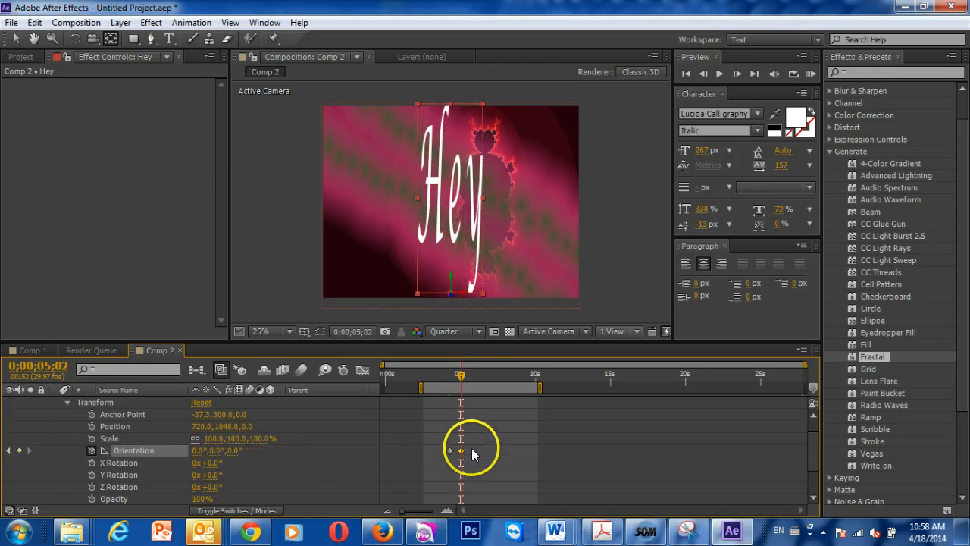
# - Shift both Orientation keyframes earlier so the first sits just after 0;00;03;18, and preview the text's flip-up animation
pyautogui.moveTo(442, 443)
pyautogui.mouseDown()
pyautogui.moveTo(470, 453)
pyautogui.moveTo(451, 451)
pyautogui.mouseUp()
pyautogui.moveTo(455, 373); pyautogui.dragTo(439, 373)
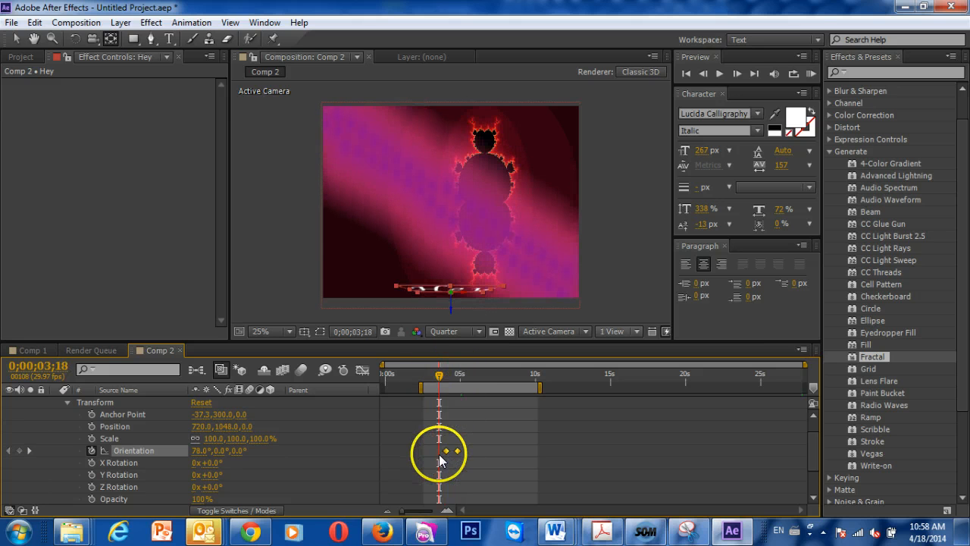
pyautogui.moveTo(458, 452); pyautogui.dragTo(453, 452)
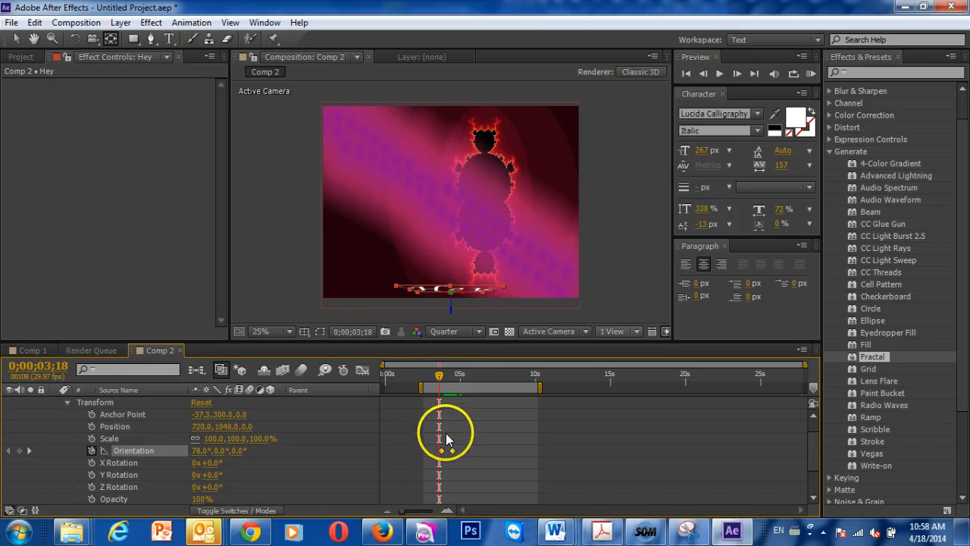
pyautogui.press('space')
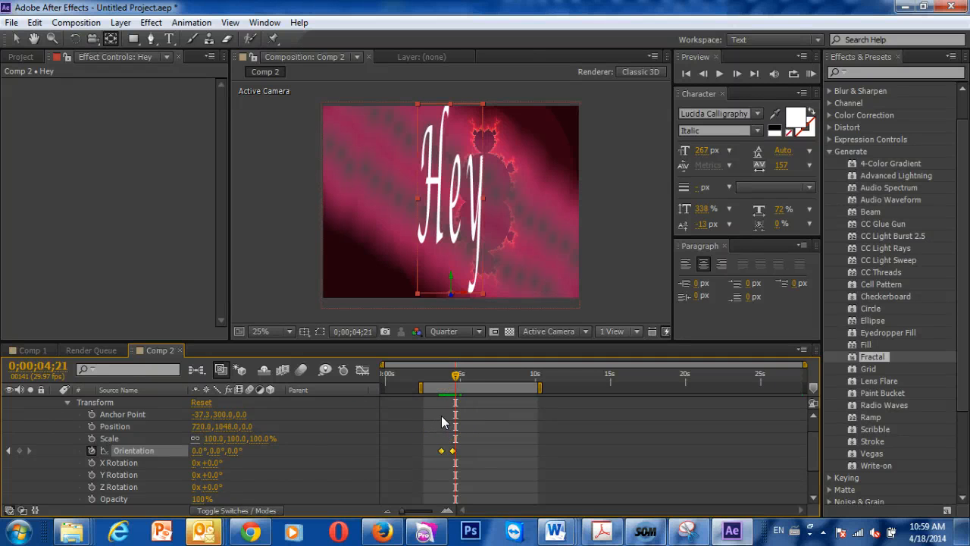
pyautogui.click(650, 529)
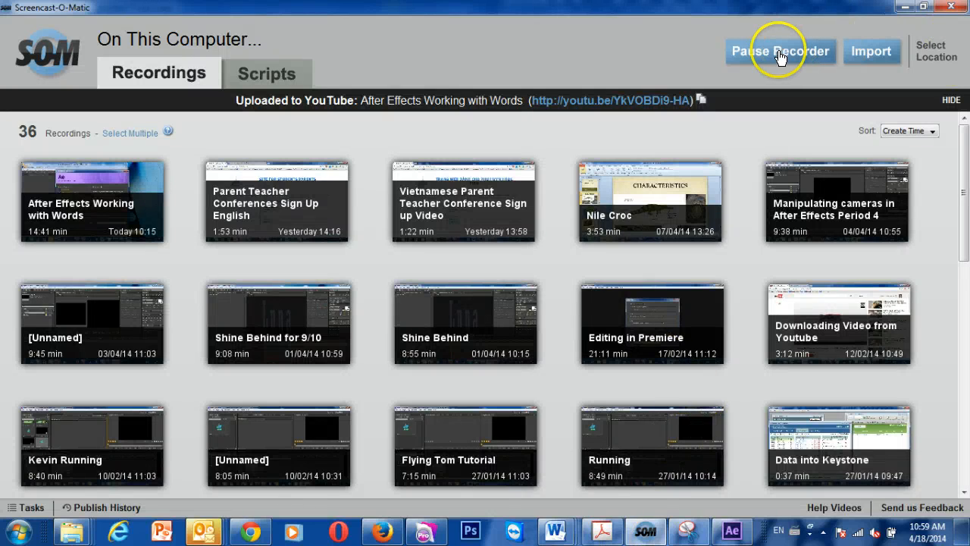